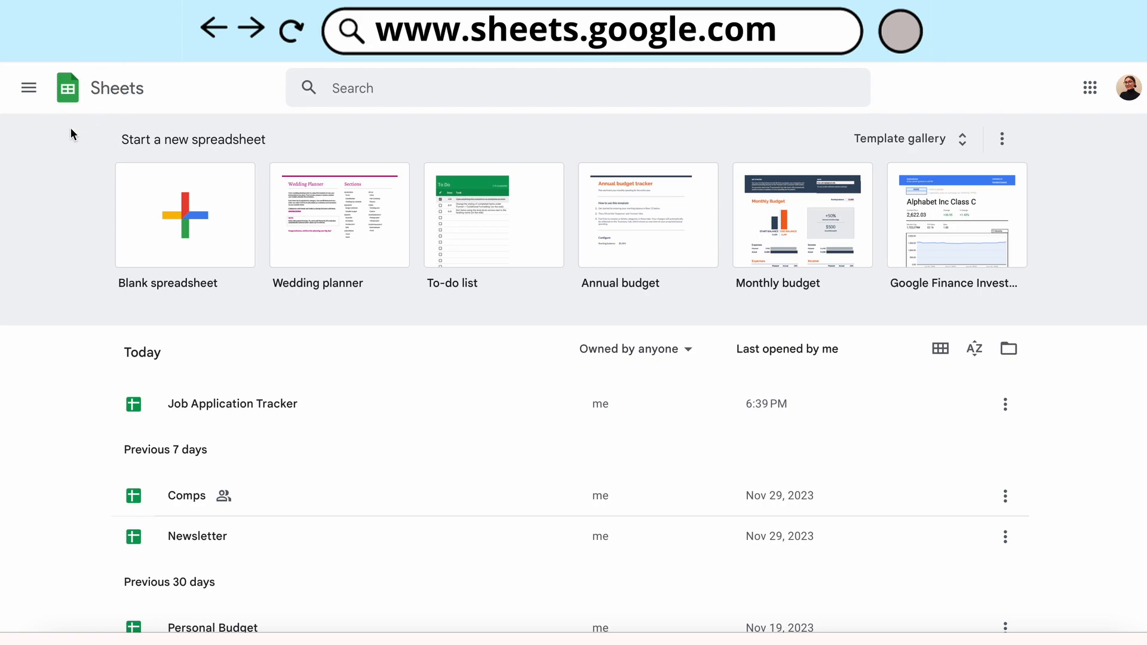
# - Open the Job Application Tracker spreadsheet and set its zoom to 150%
pyautogui.click(24, 90)
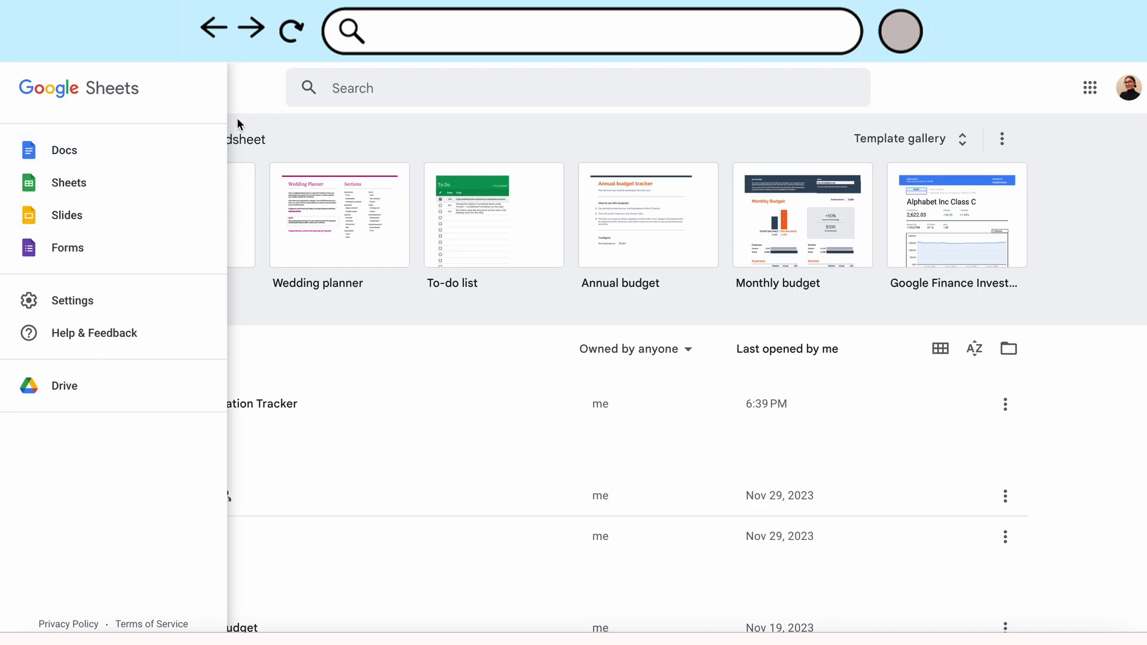
pyautogui.click(250, 103)
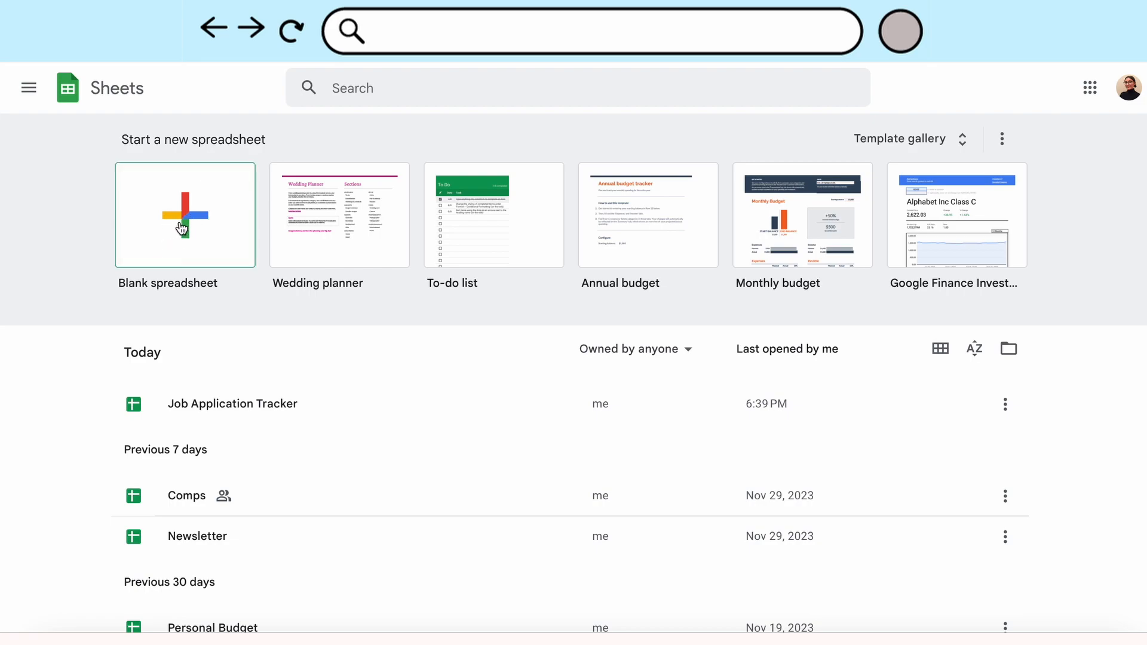
pyautogui.click(308, 408)
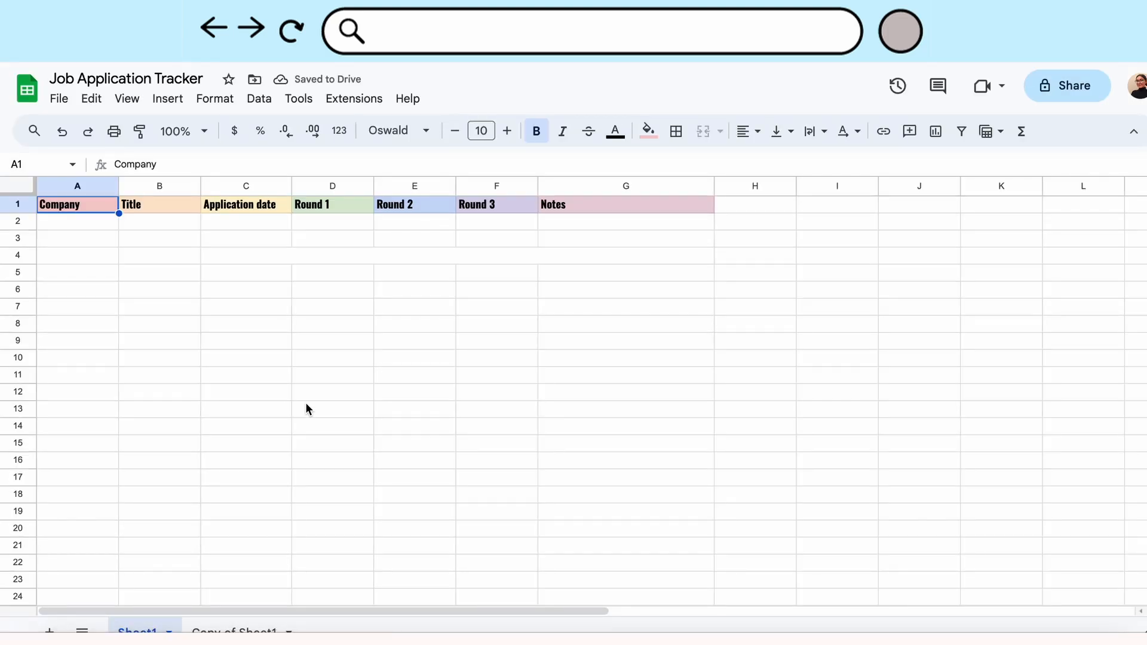
pyautogui.click(180, 131)
pyautogui.click(180, 290)
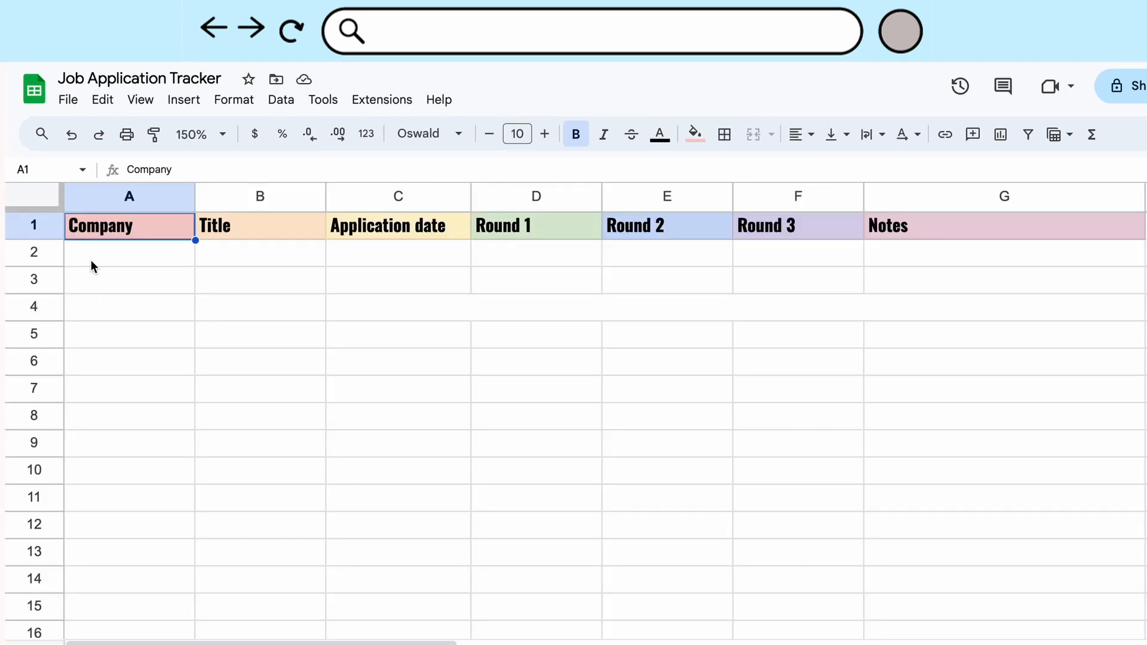
# - Enter "Company name" in cell A2 under the Company header
pyautogui.click(126, 263)
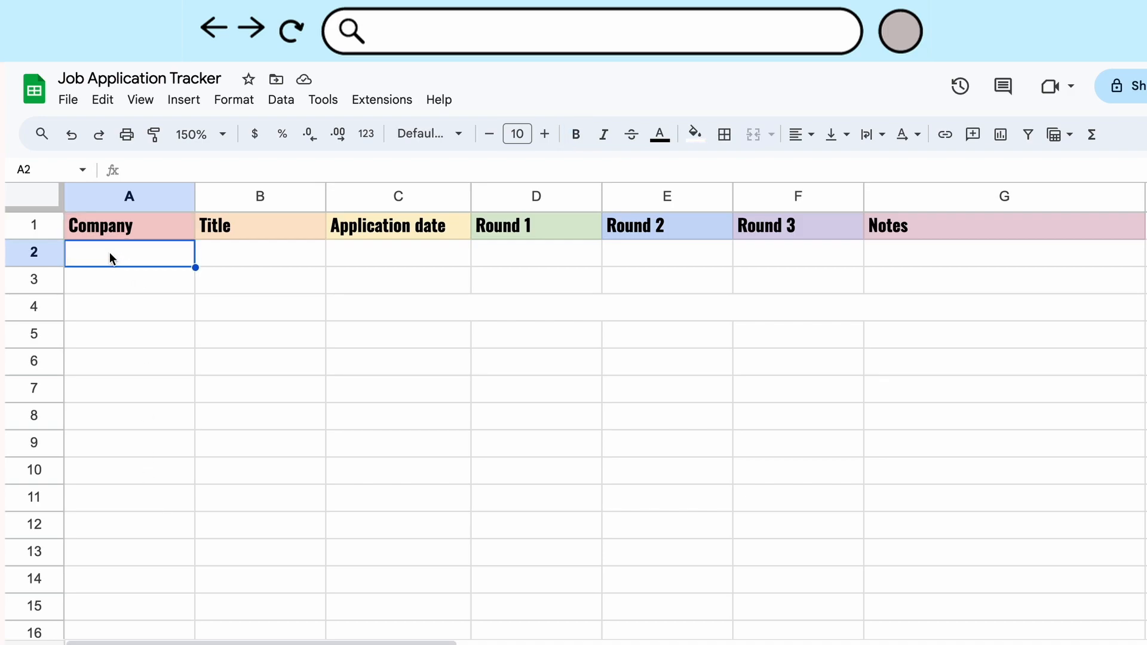
pyautogui.write('Compan')
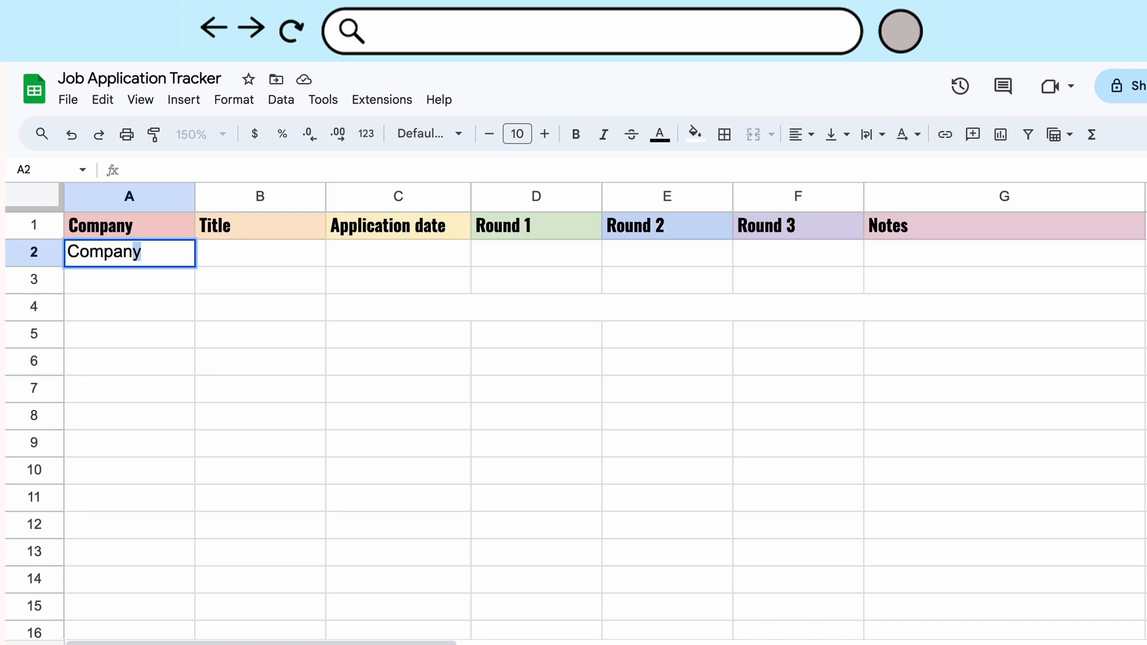
pyautogui.write('y name')
# - Extend the Title header in B1 to "Title/Role" and enter "ID" in the cell below it
pyautogui.click(267, 257)
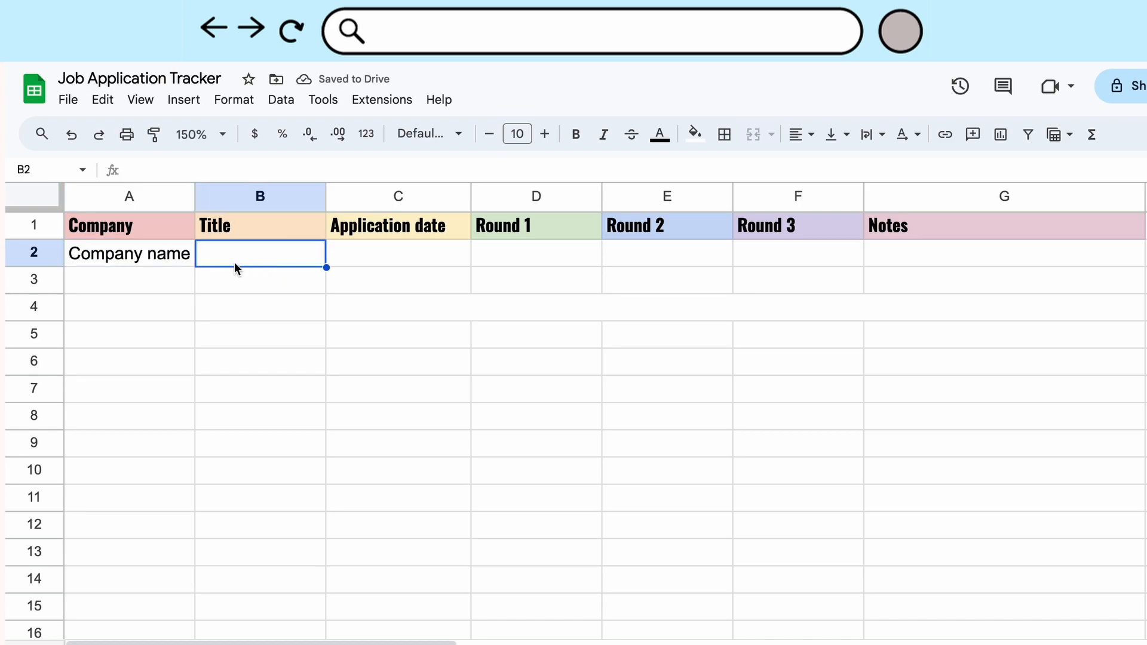
pyautogui.doubleClick(266, 227)
pyautogui.write('/Role')
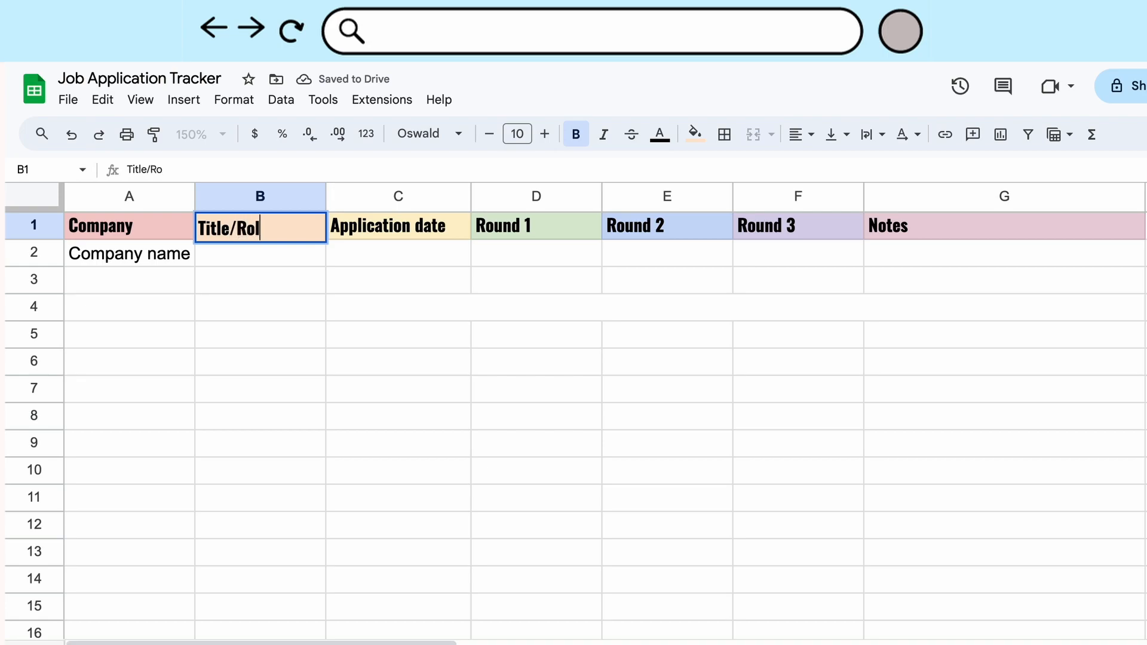
pyautogui.press('Return')
pyautogui.write('ID')
# - Enter 10/10/23 as the application date in cell C2
pyautogui.click(412, 252)
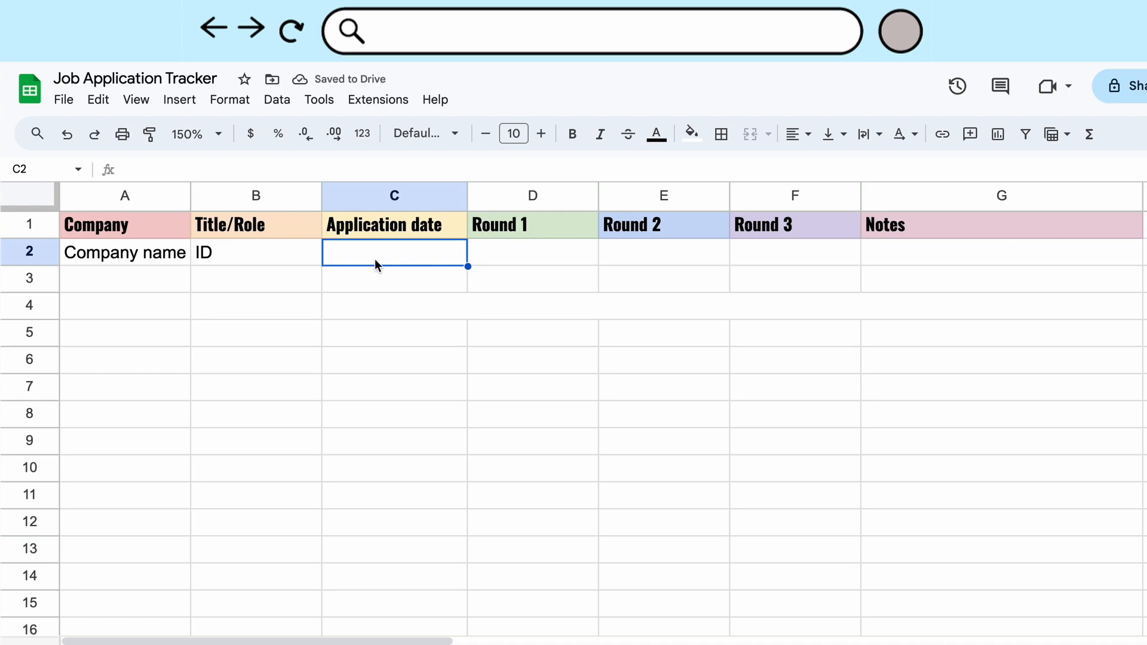
pyautogui.write('10/10/23')
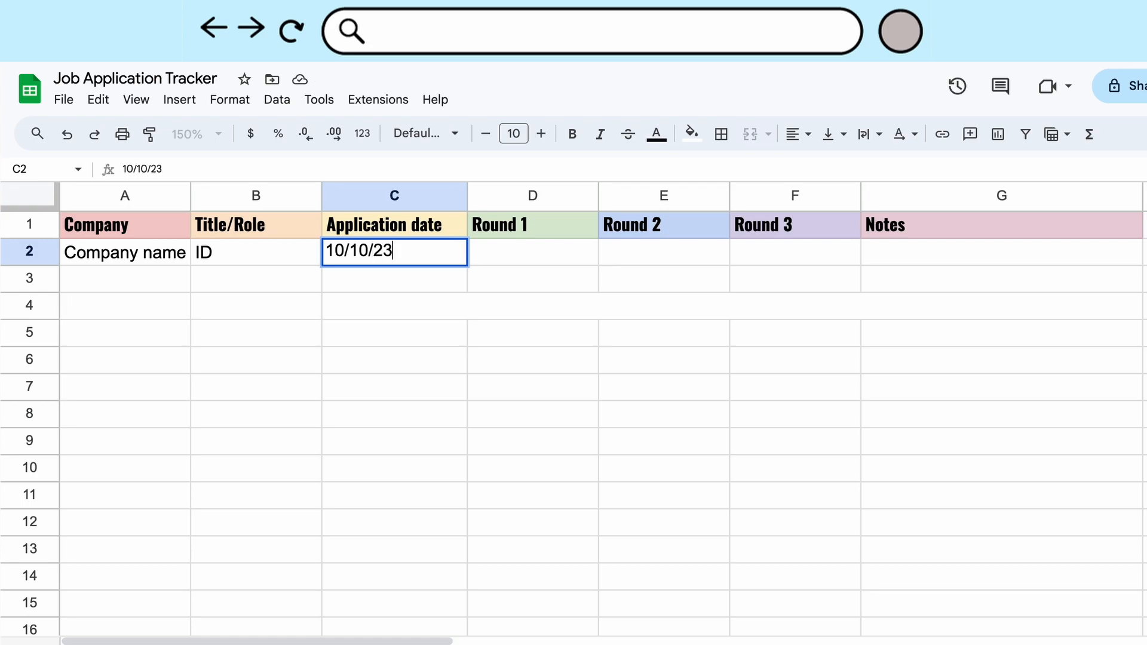
pyautogui.click(548, 274)
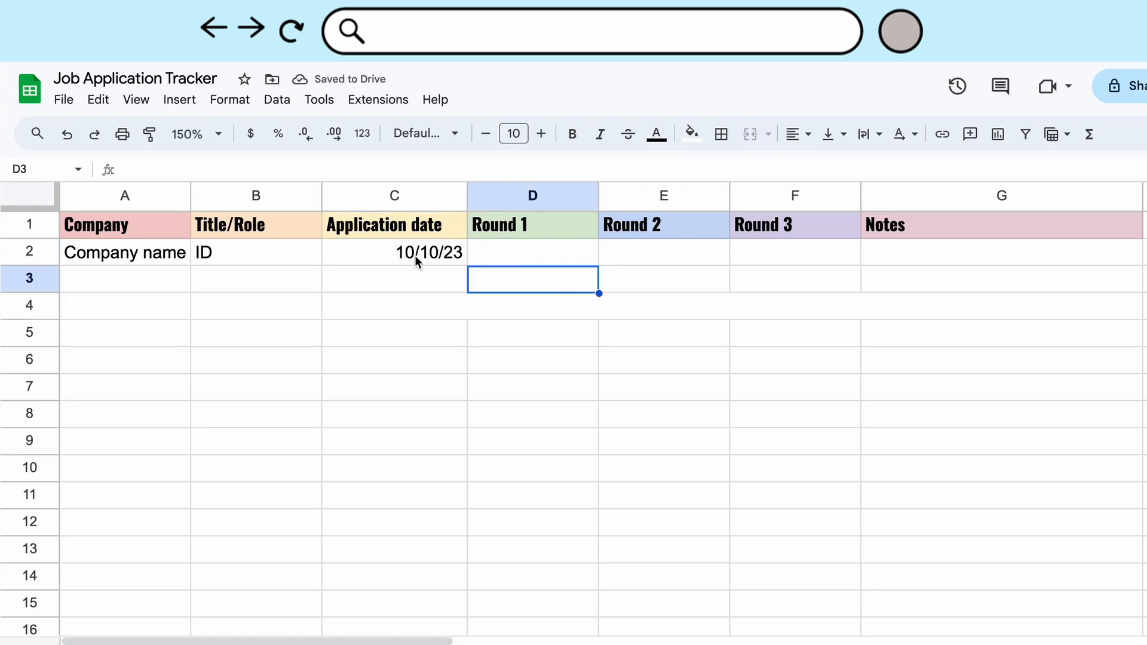
pyautogui.click(415, 256)
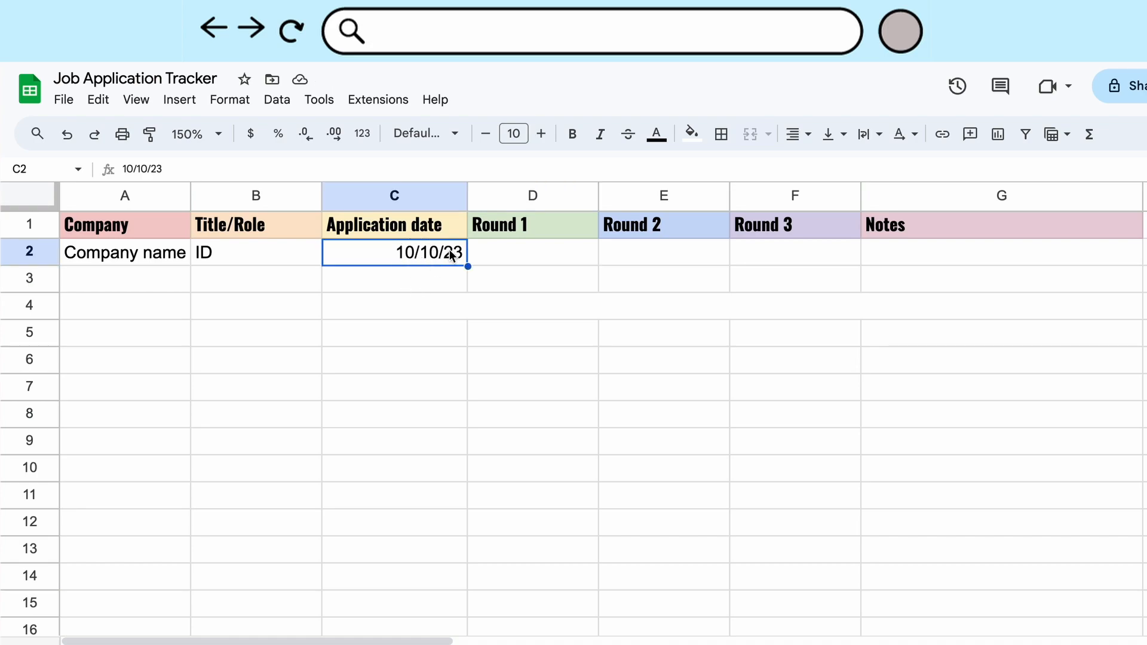
pyautogui.click(109, 255)
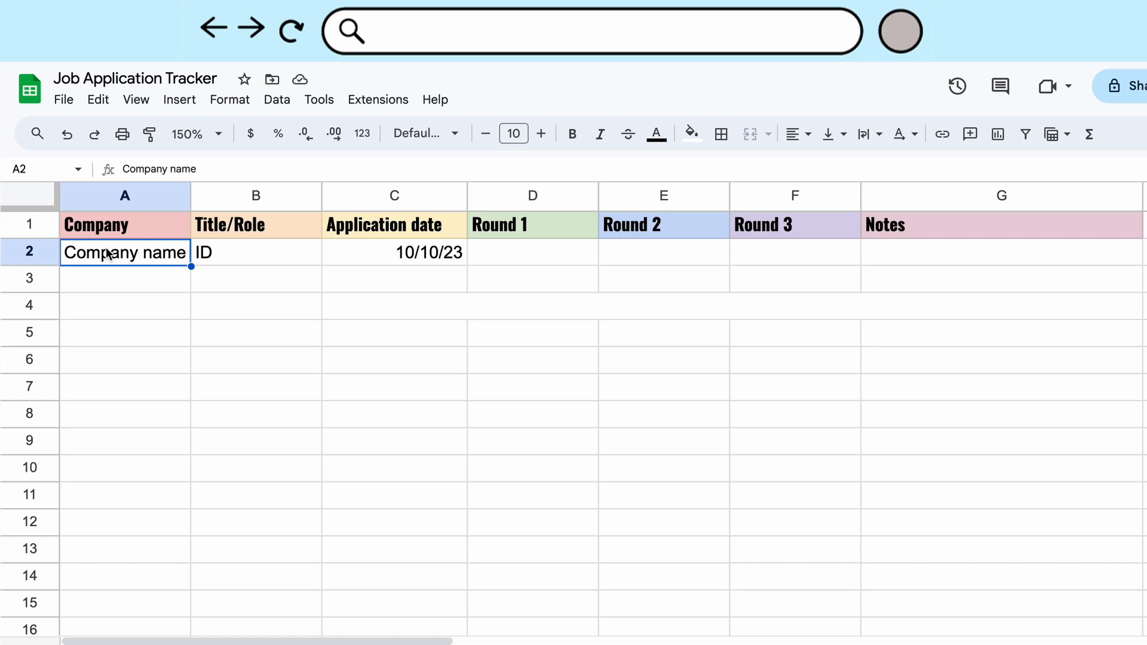
pyautogui.click(417, 255)
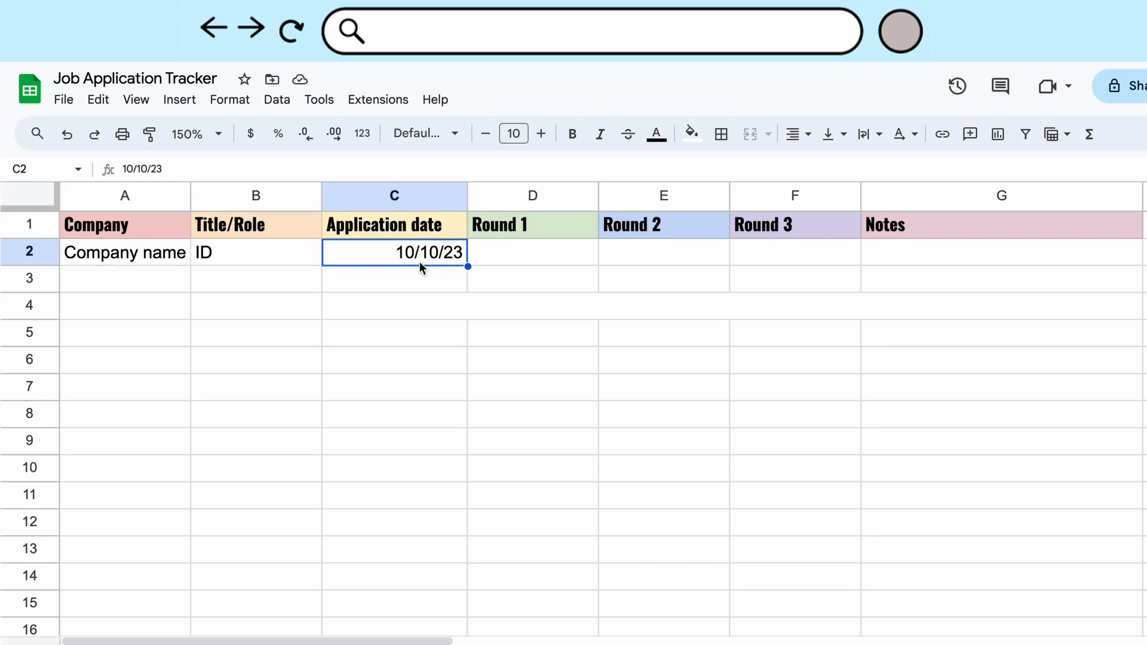
pyautogui.click(502, 260)
pyautogui.click(410, 262)
# - Enter 11/11/23 as the Round 1 date in cell D2
pyautogui.click(489, 260)
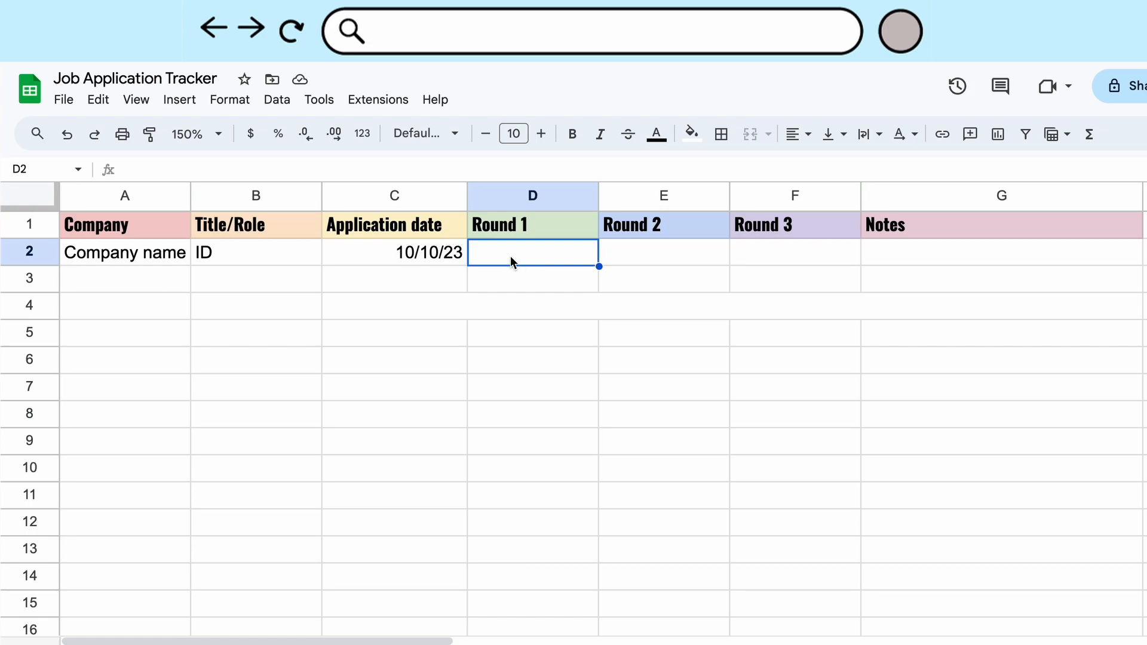
pyautogui.doubleClick(497, 255)
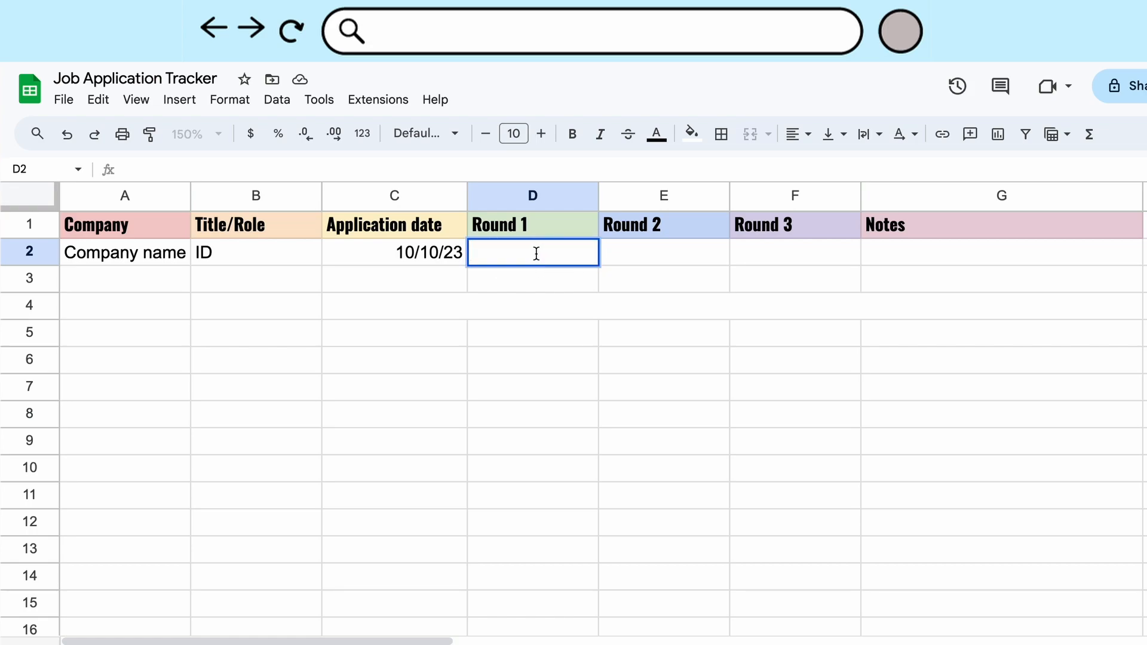
pyautogui.write('11/11/23')
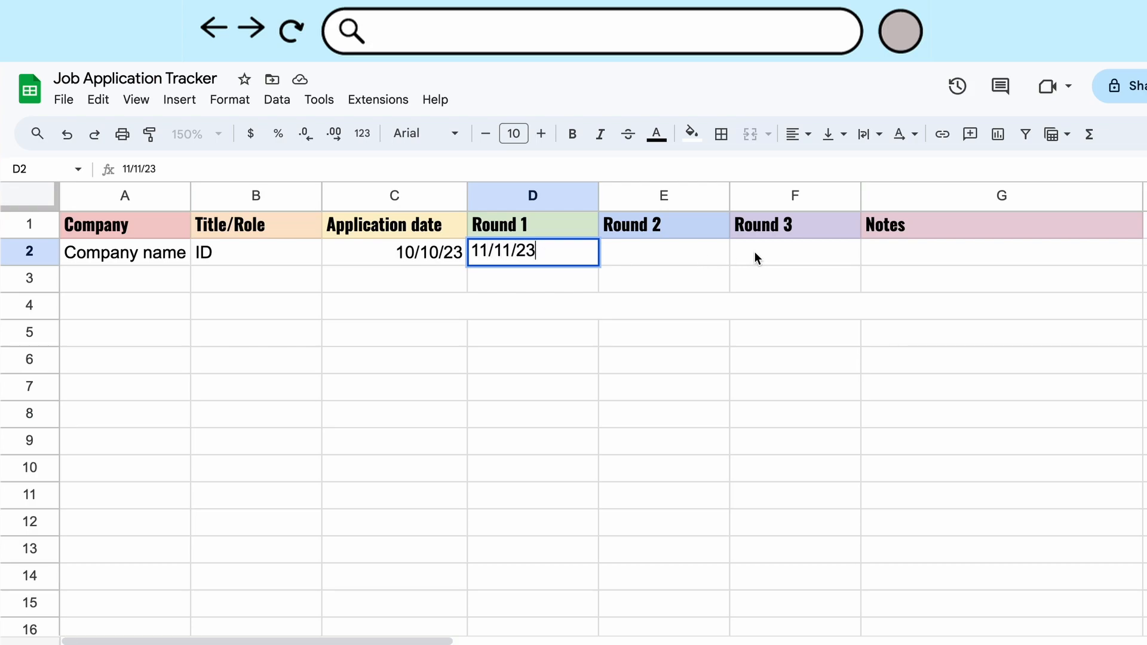
pyautogui.click(744, 254)
pyautogui.click(544, 252)
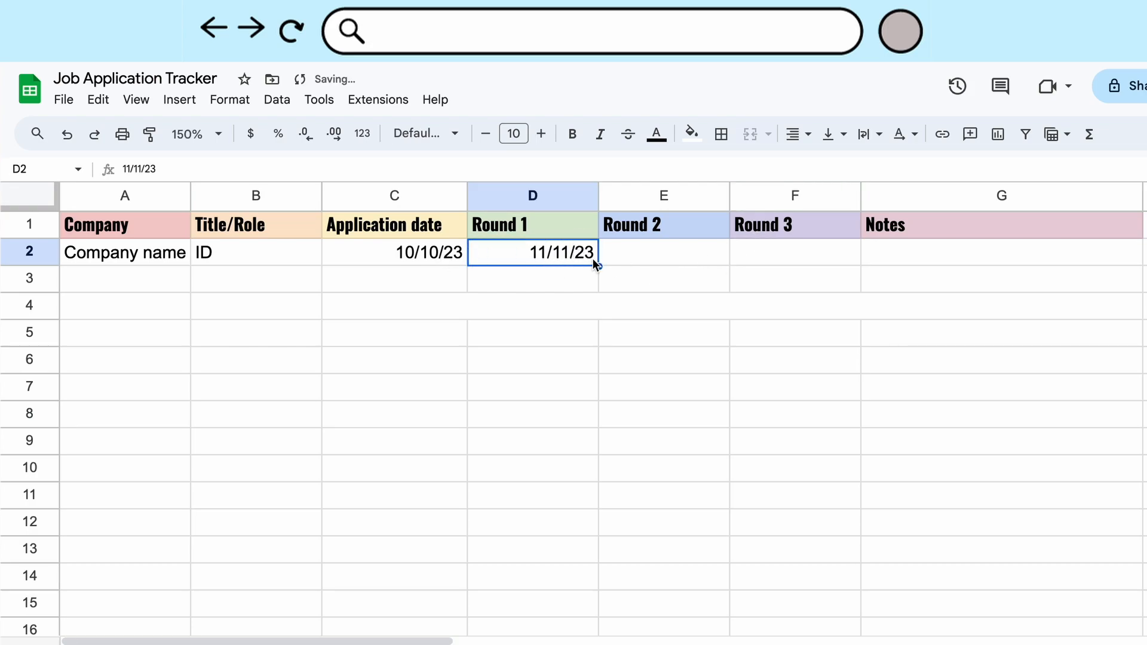
pyautogui.click(657, 253)
pyautogui.click(565, 258)
pyautogui.click(659, 256)
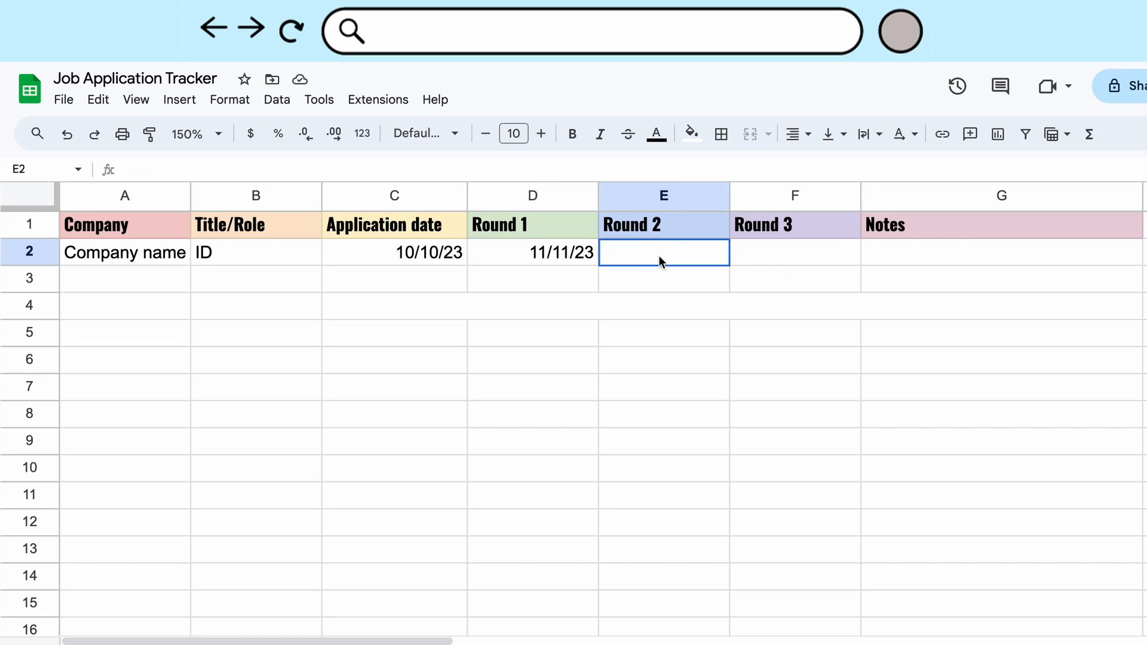
pyautogui.click(770, 250)
# - Start the Notes entry in G2 with two separate lines, "- Recruiter name" and "- Interviewer name"
pyautogui.click(896, 252)
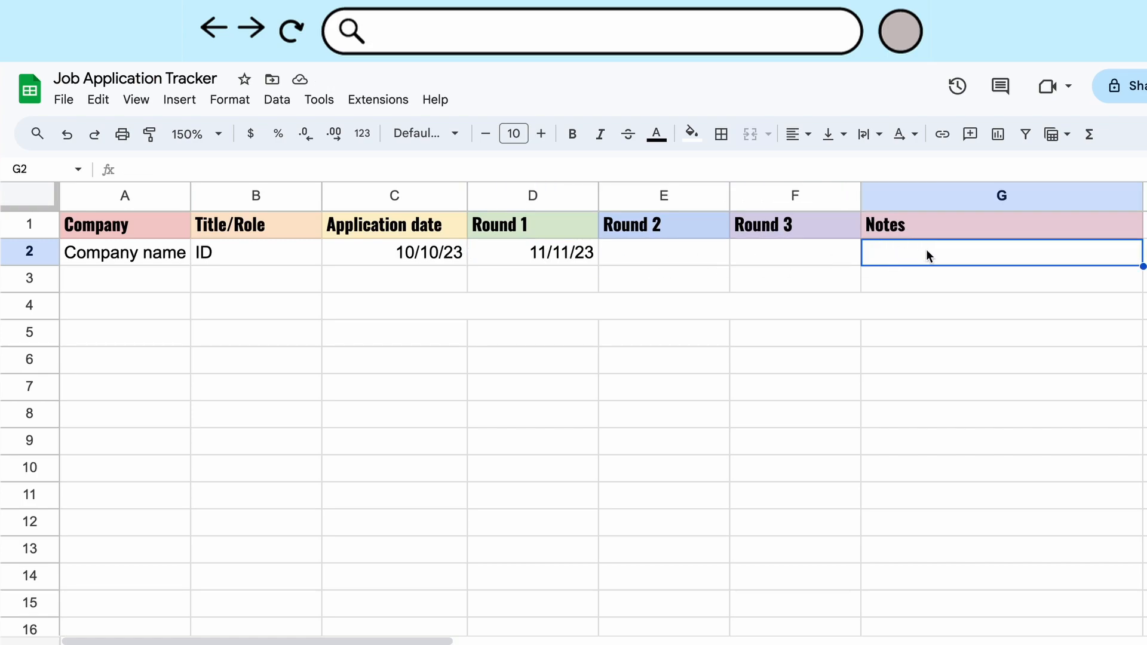
pyautogui.doubleClick(924, 253)
pyautogui.write('- Interv')
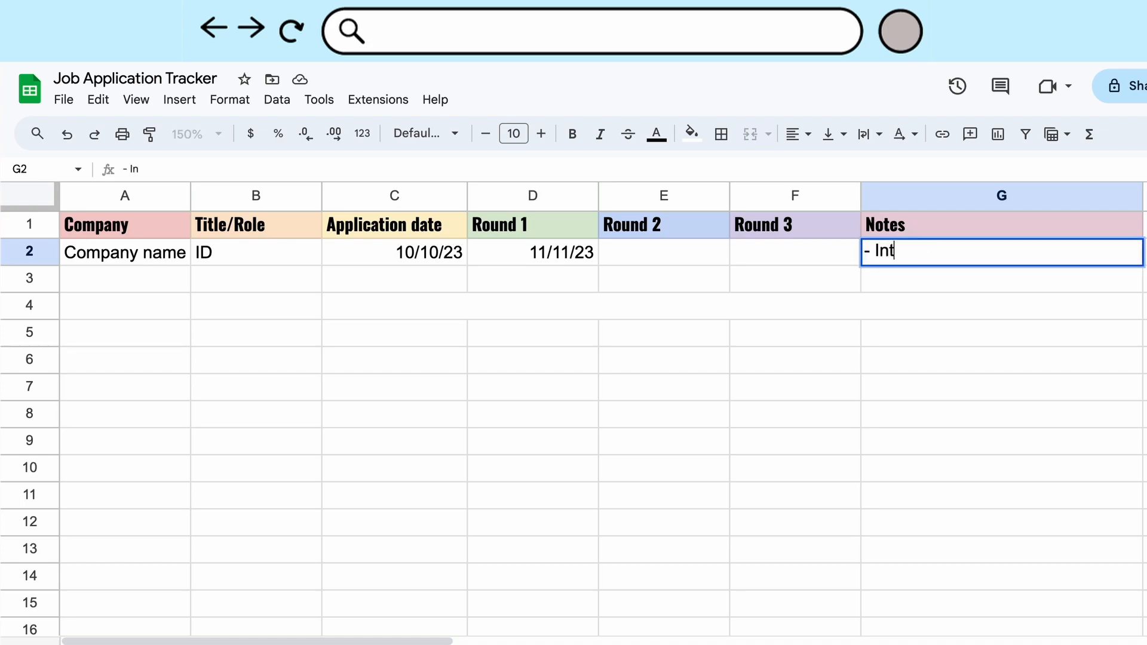
pyautogui.press('BackSpace')
pyautogui.press('BackSpace')
pyautogui.press('BackSpace')
pyautogui.press('BackSpace')
pyautogui.press('BackSpace')
pyautogui.press('BackSpace')
pyautogui.write('Recruiter name')
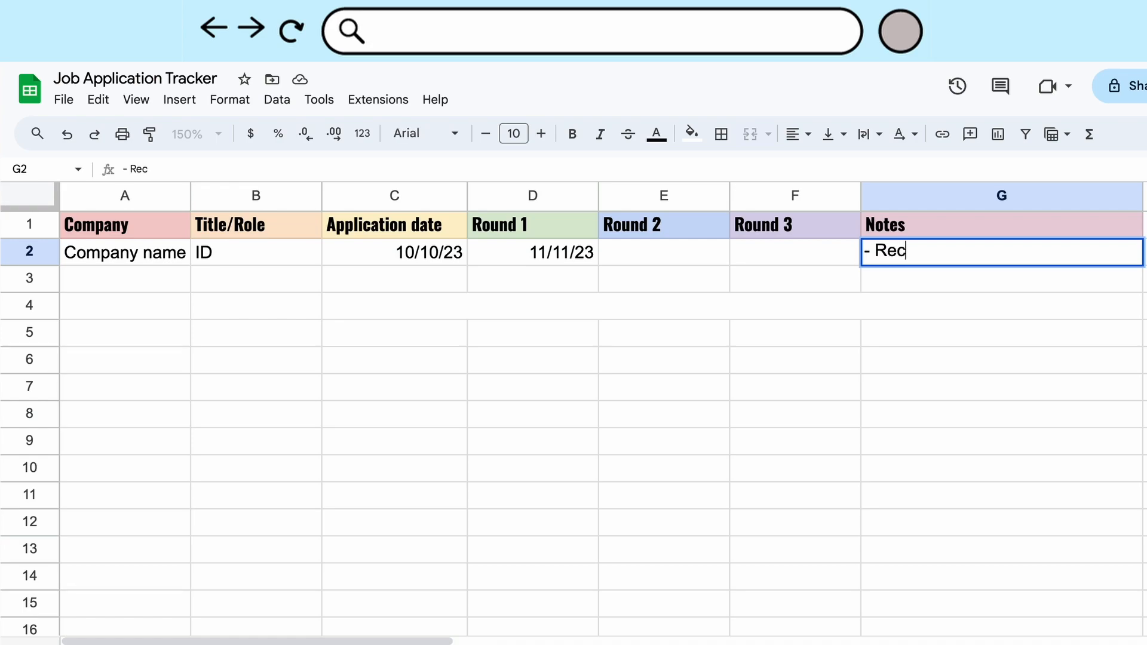
pyautogui.hotkey('alt', 'Return')
pyautogui.write('- Interviewer na')
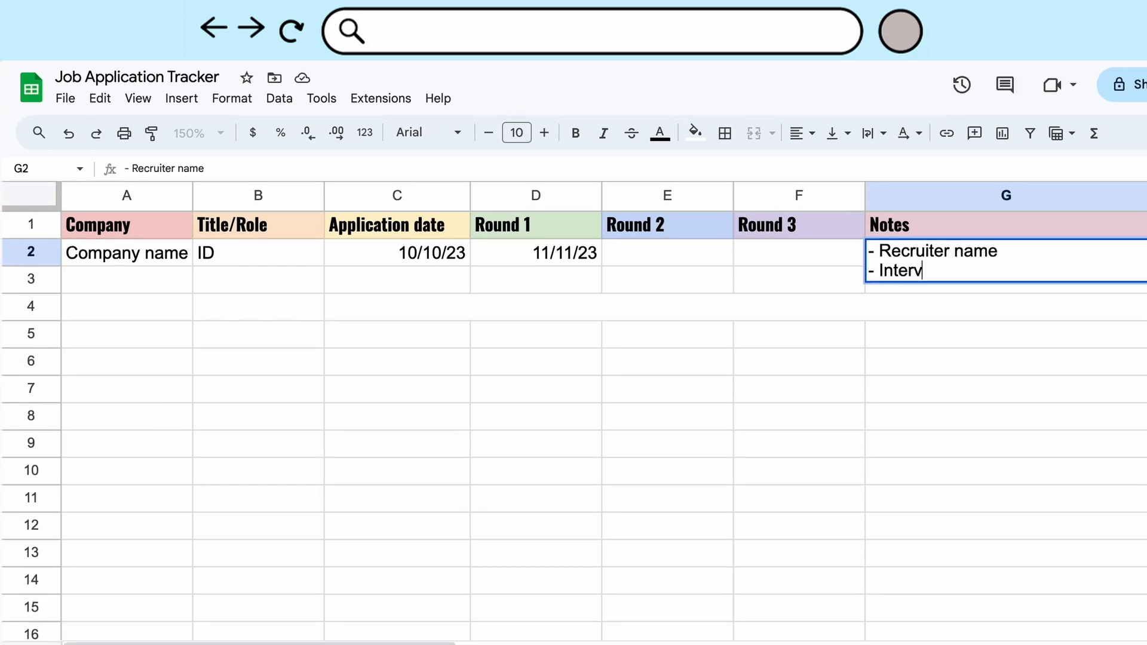
pyautogui.write('me')
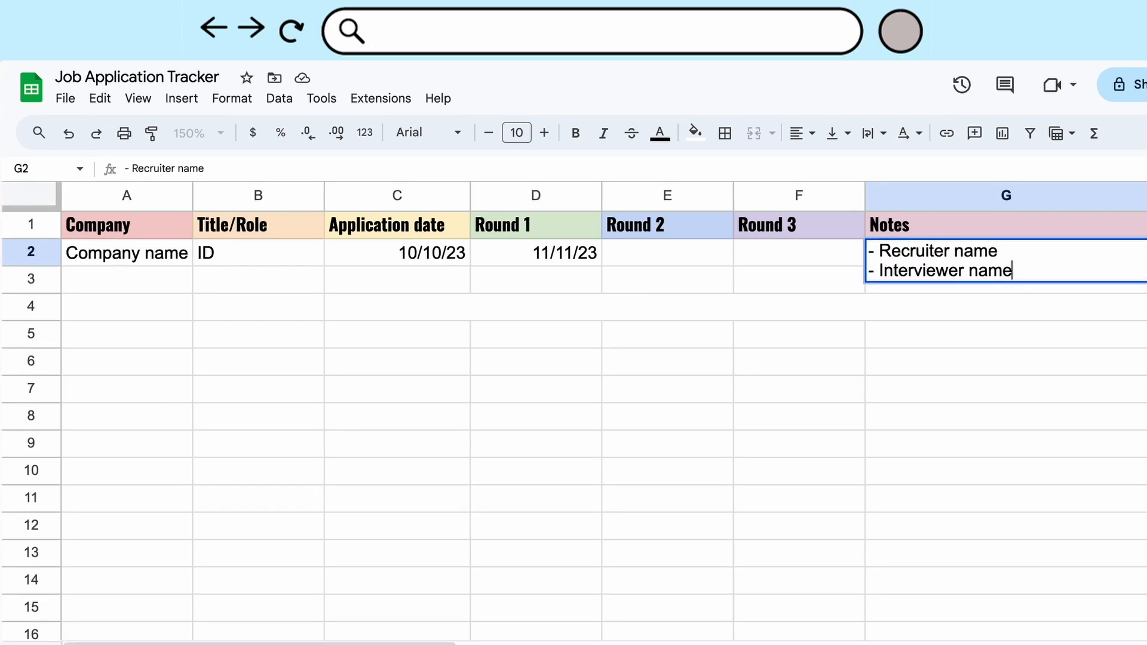
# - Add a third line to the G2 note reading "- Roles/responsibilities"
pyautogui.hotkey('alt', 'Return')
pyautogui.write('- ROle')
pyautogui.press('BackSpace')
pyautogui.press('BackSpace')
pyautogui.press('BackSpace')
pyautogui.write('ro')
pyautogui.press('BackSpace')
pyautogui.press('BackSpace')
pyautogui.write('oles/responsibilities')
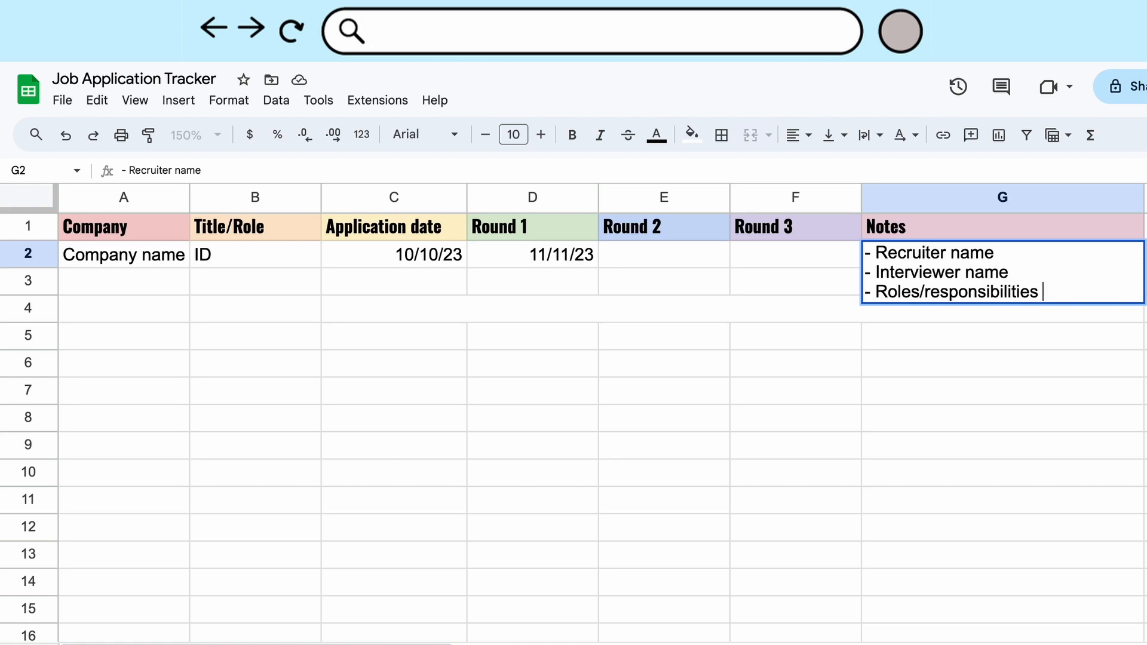
# - Finish the G2 note with a fourth line, "- other information relevant to helping you make your decision"
pyautogui.hotkey('alt', 'Return')
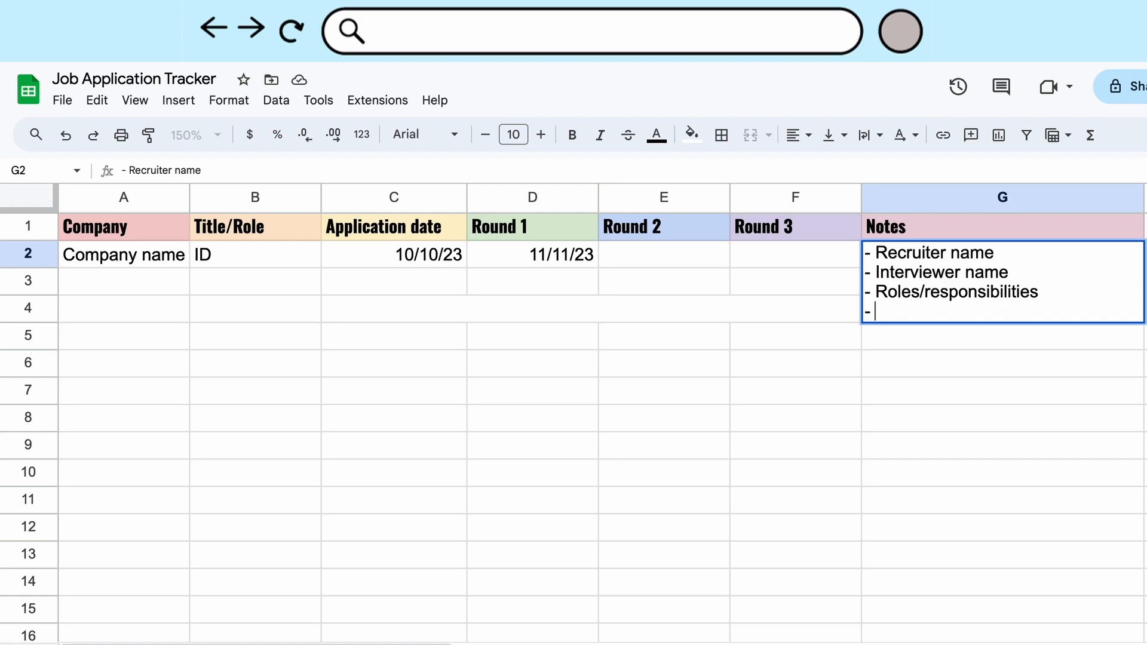
pyautogui.write('- other information relevant to ')
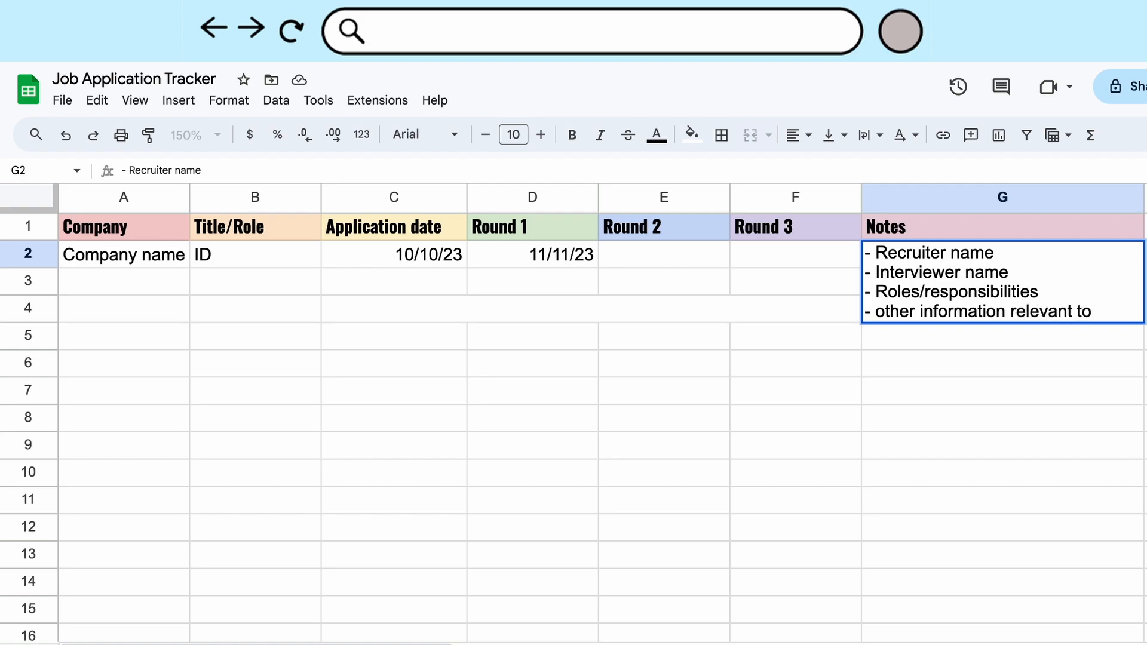
pyautogui.write('helping')
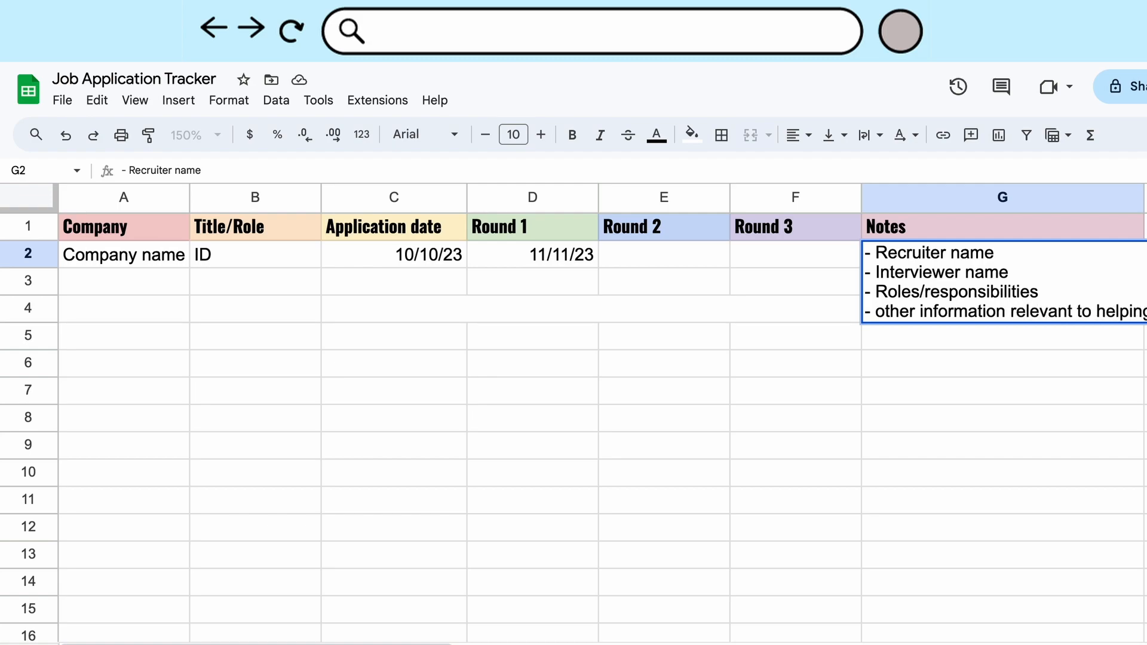
pyautogui.write(' your decision')
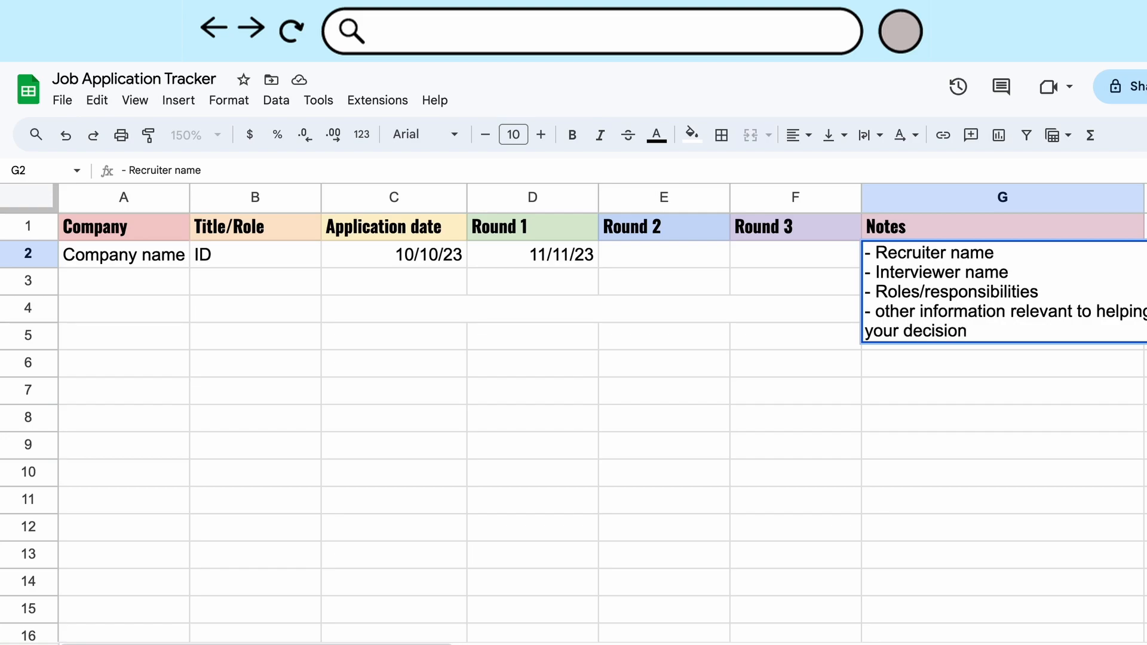
pyautogui.click(1052, 336)
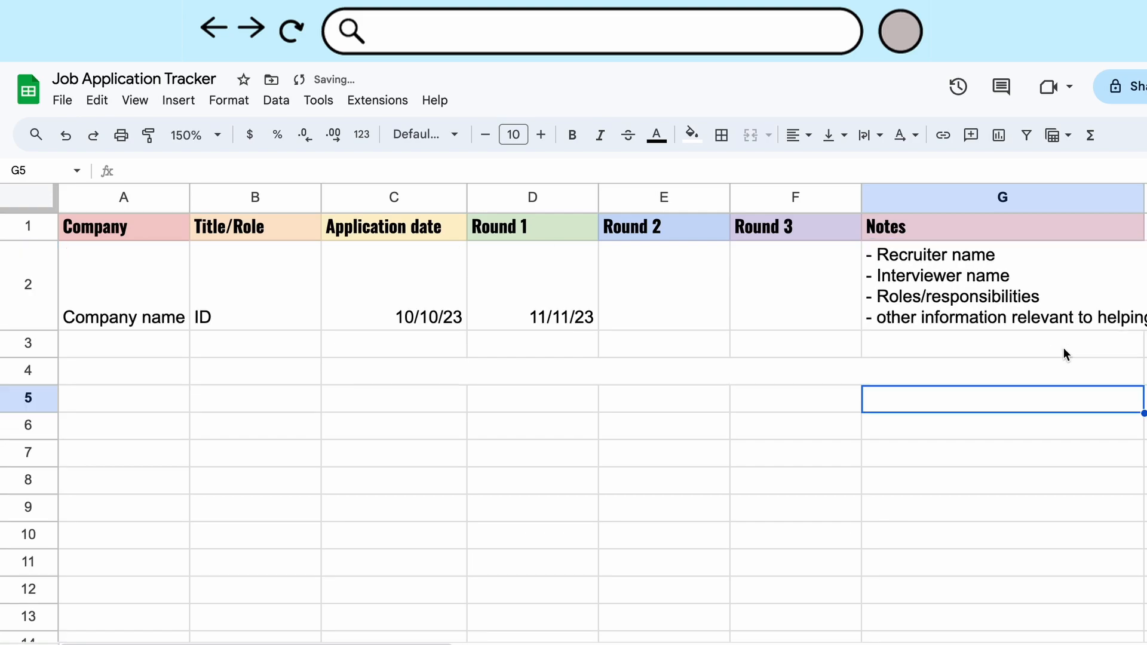
# - Apply text wrapping to the note in G2 so the long line fits within the column
pyautogui.click(990, 315)
pyautogui.click(866, 136)
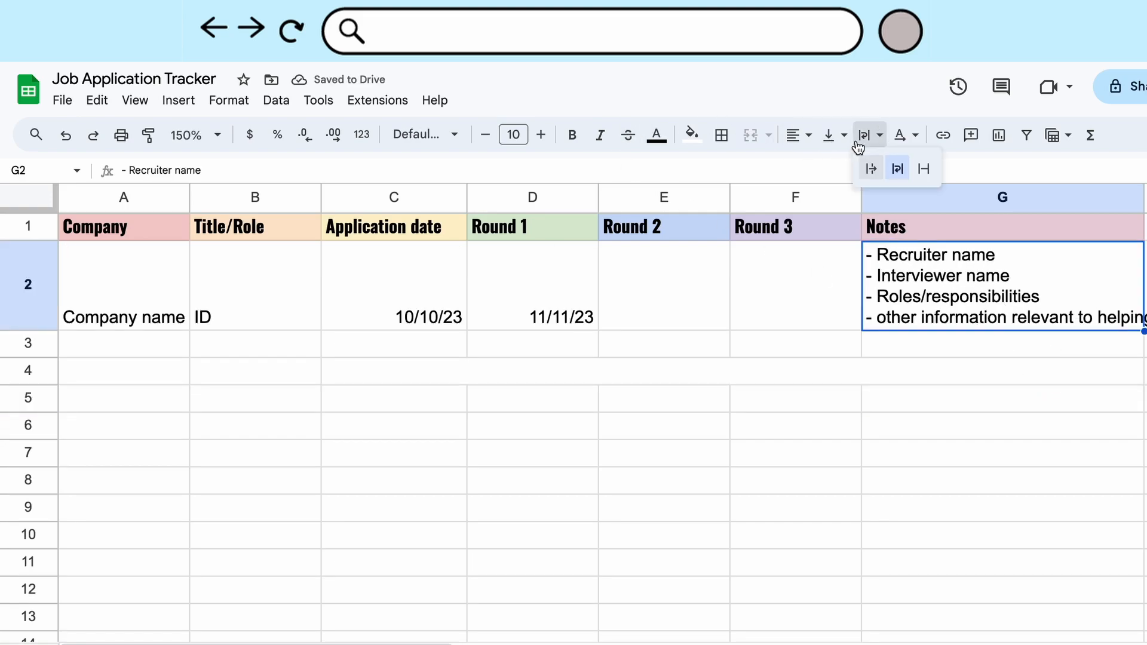
pyautogui.click(896, 171)
pyautogui.click(966, 445)
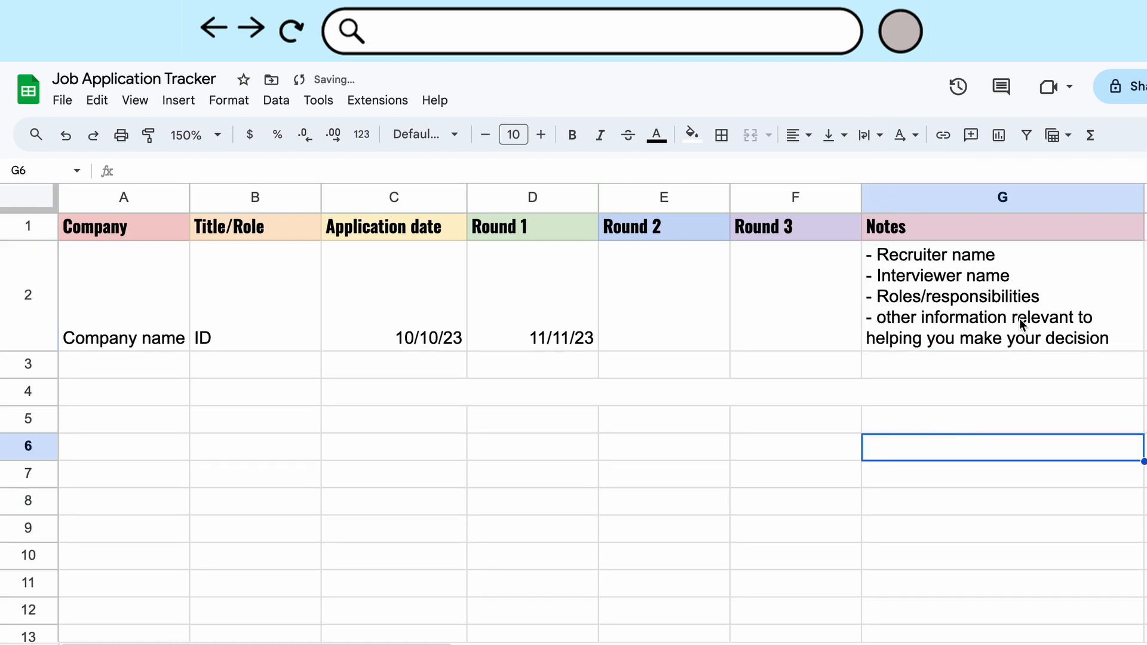
pyautogui.click(1021, 325)
pyautogui.click(1096, 333)
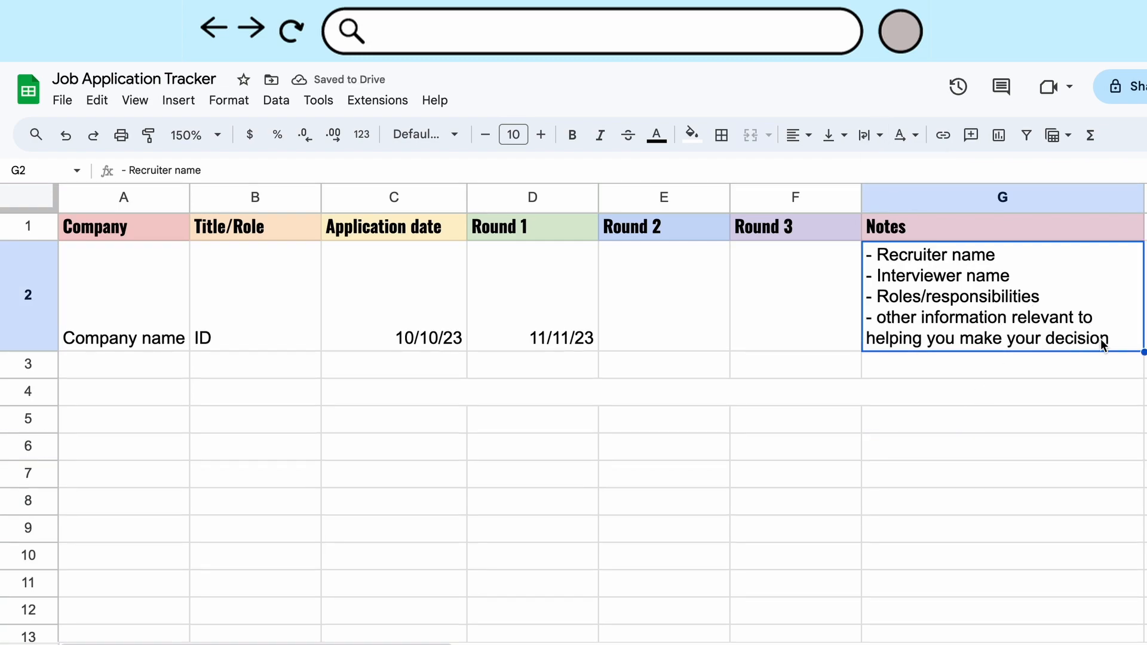
pyautogui.click(1106, 339)
pyautogui.click(136, 315)
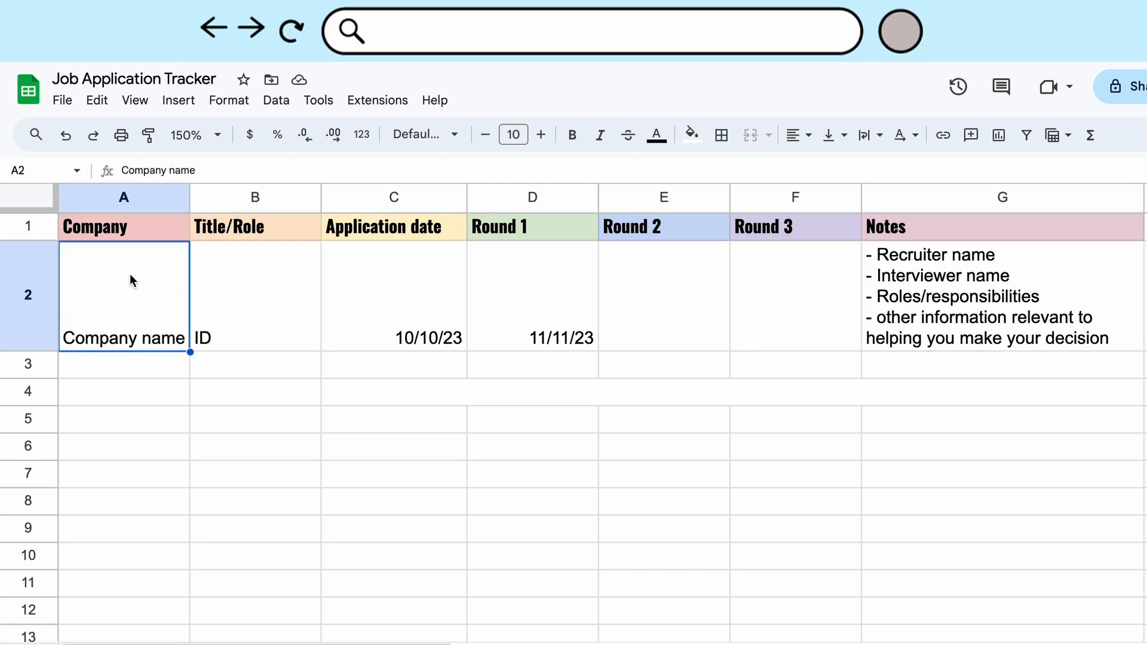
pyautogui.click(891, 302)
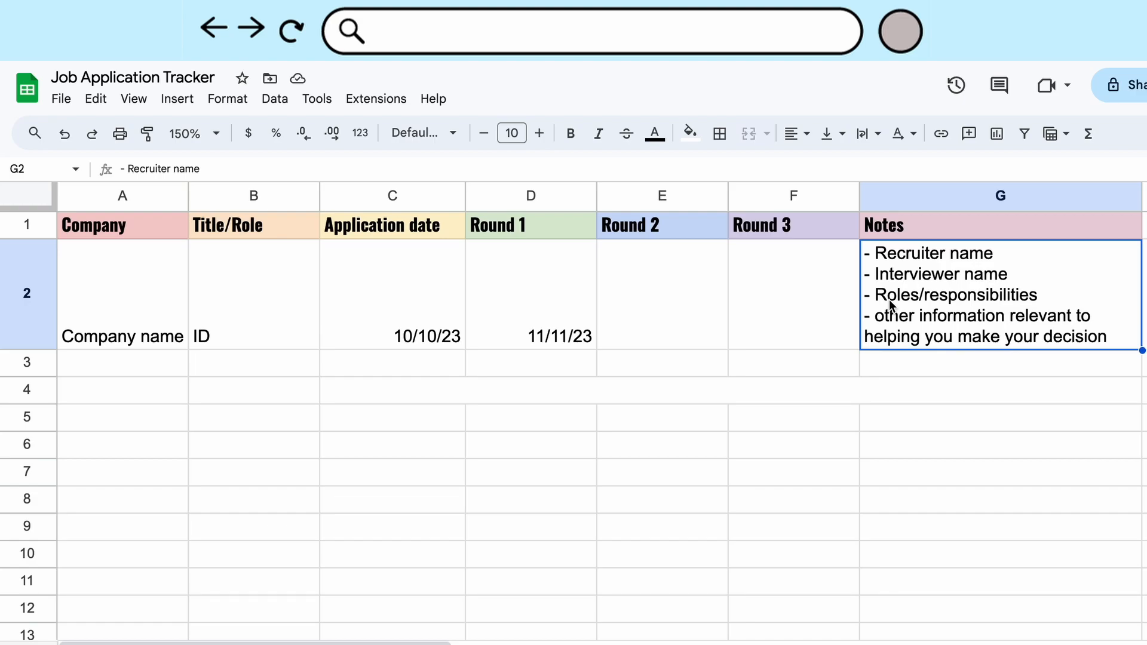
# - Enter the company name "Qualtrics" from the LinkedIn job posting into A3
pyautogui.click(153, 368)
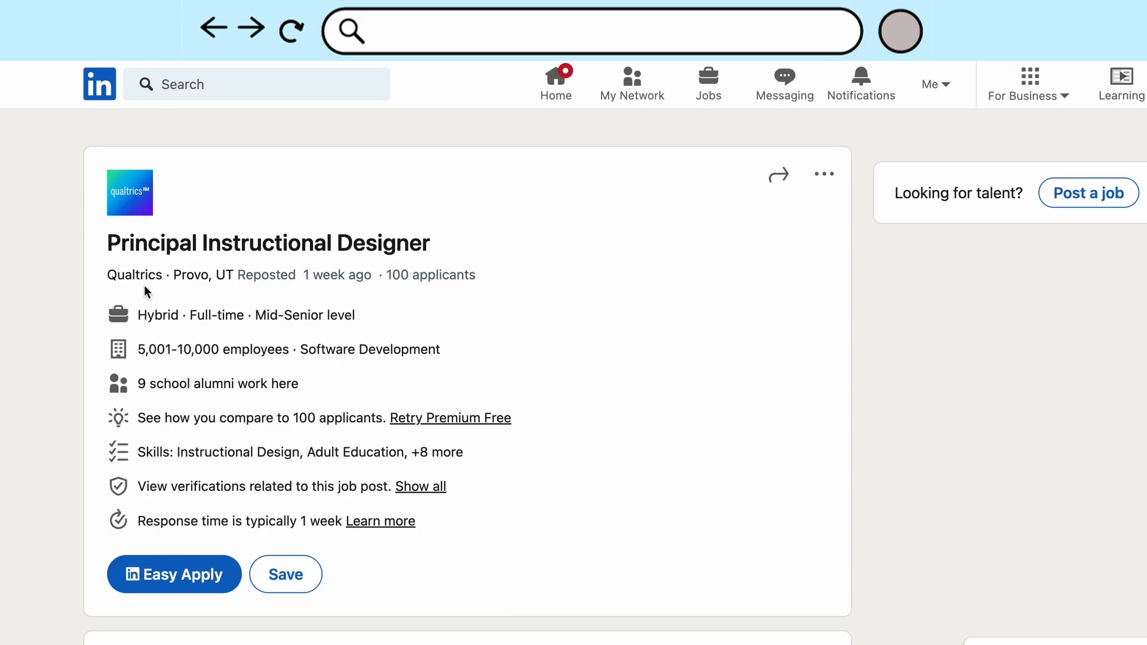
pyautogui.moveTo(444, 250); pyautogui.dragTo(105, 246)
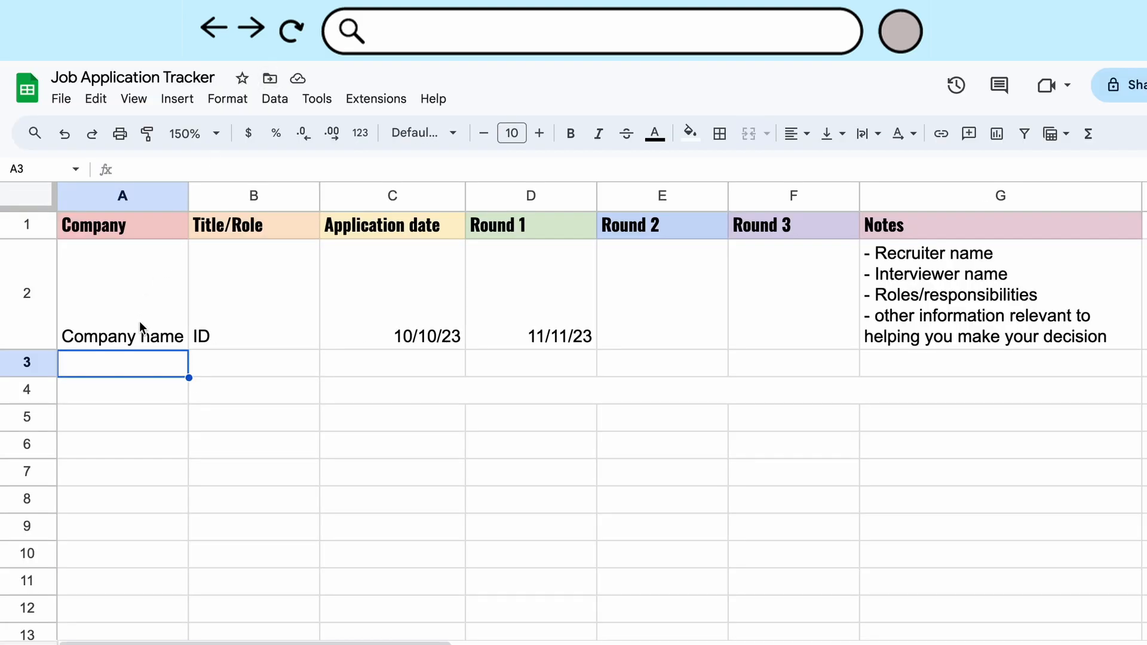
pyautogui.doubleClick(123, 358)
pyautogui.write('Qualtrics')
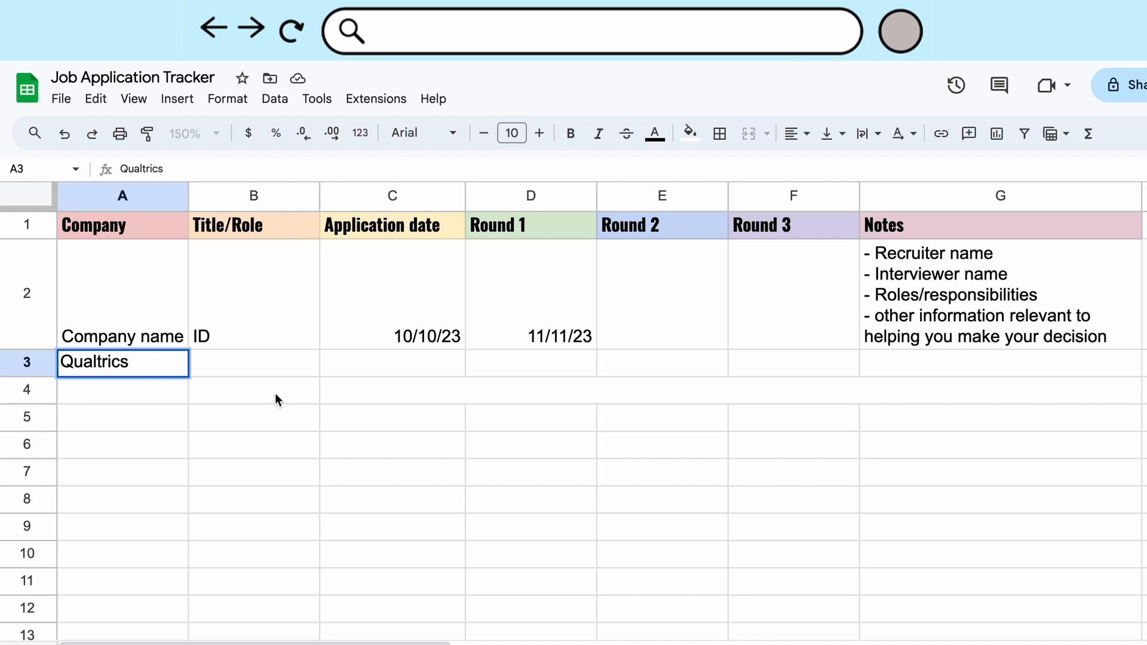
# - Enter the role "Pricipal Instructional Designer" in B3 and fit the width of column B to its contents
pyautogui.click(242, 365)
pyautogui.doubleClick(242, 366)
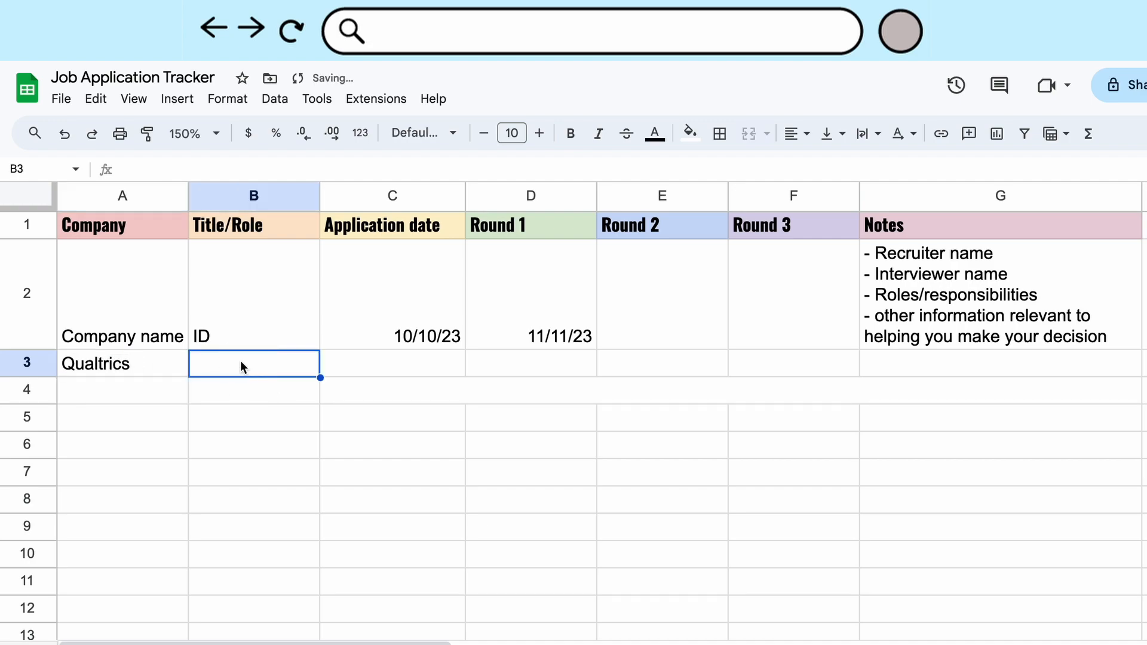
pyautogui.write('Pricipal Instructional Designer')
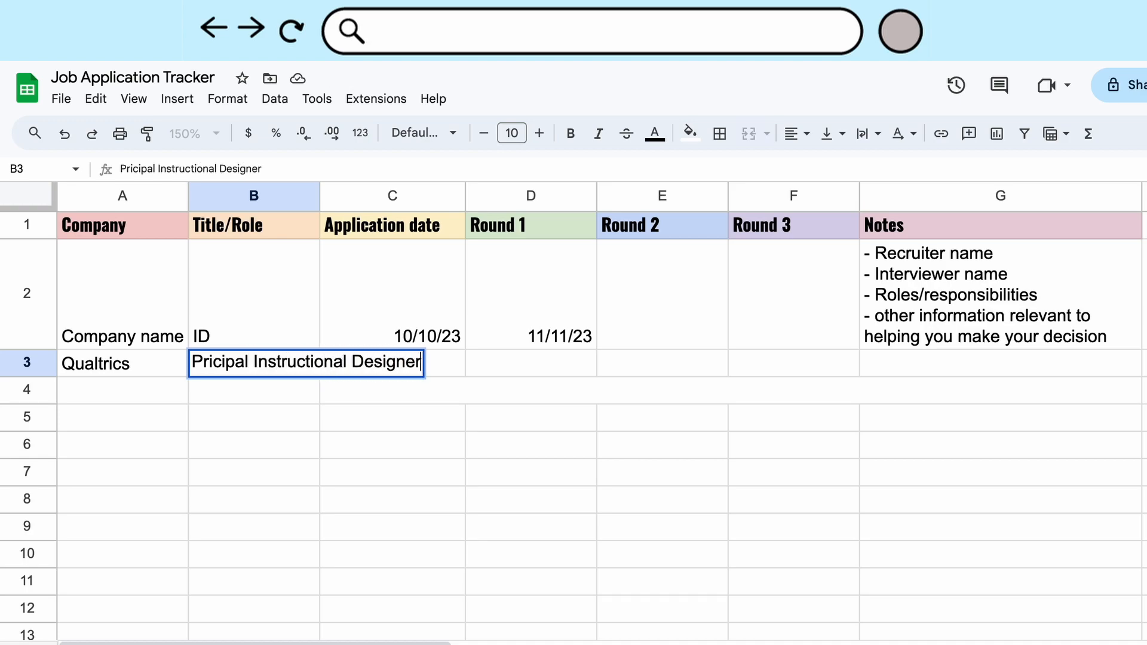
pyautogui.press('Return')
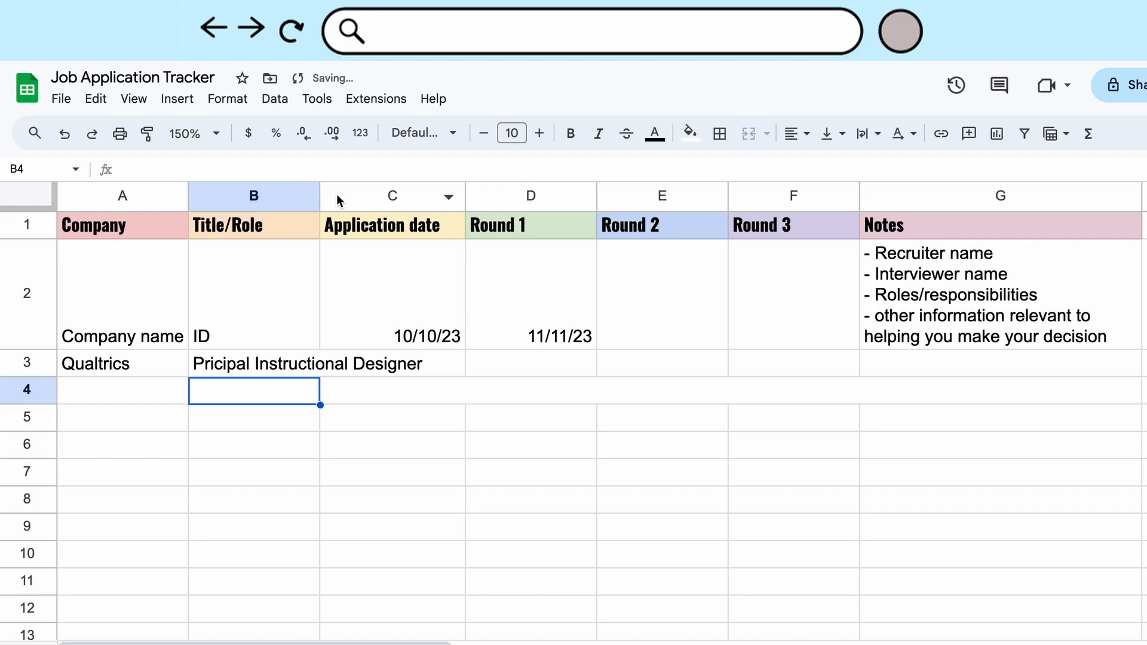
pyautogui.doubleClick(319, 196)
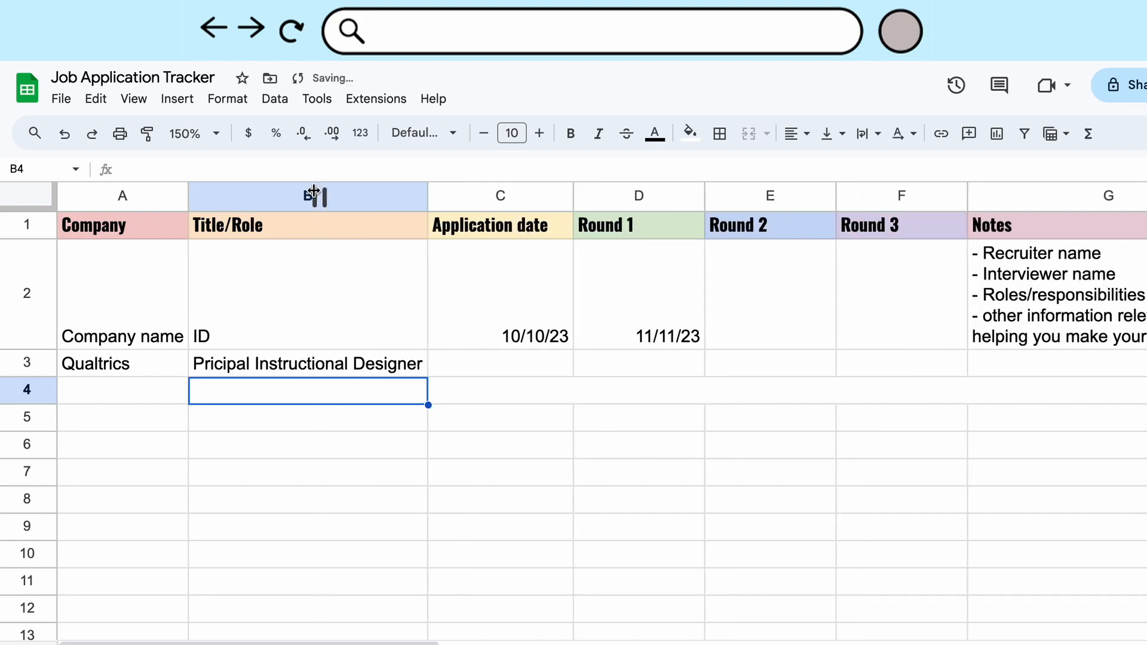
pyautogui.click(466, 360)
# - Link the job title text in B3 to the copied LinkedIn job posting URL
pyautogui.click(323, 366)
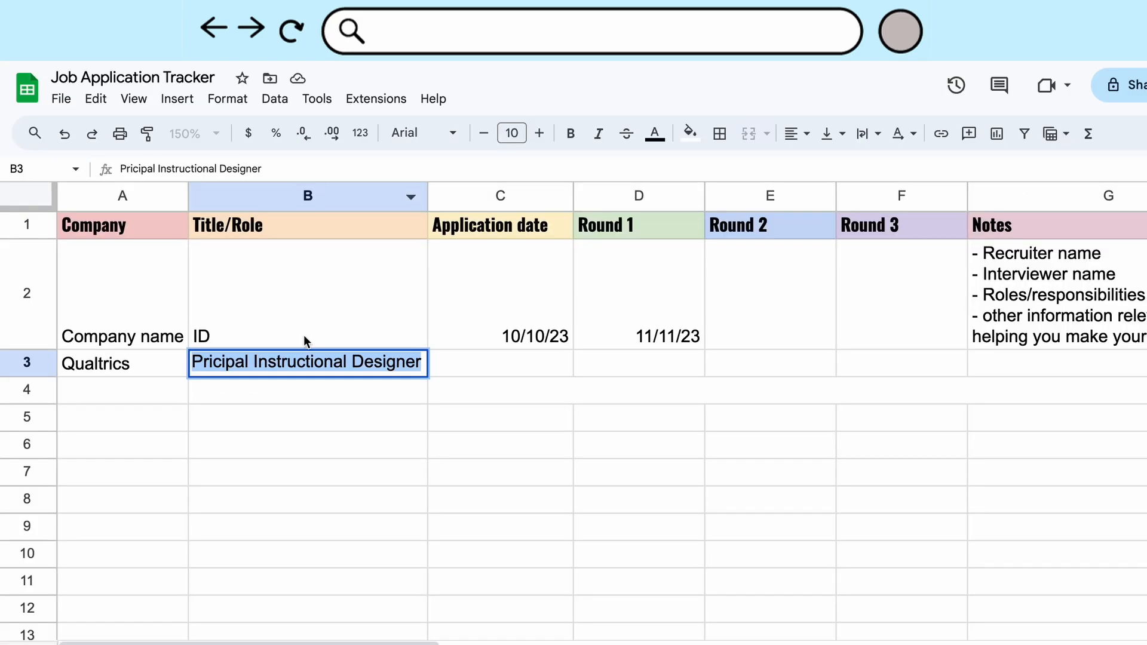
pyautogui.tripleClick(302, 355)
pyautogui.hotkey('ctrl', 'k')
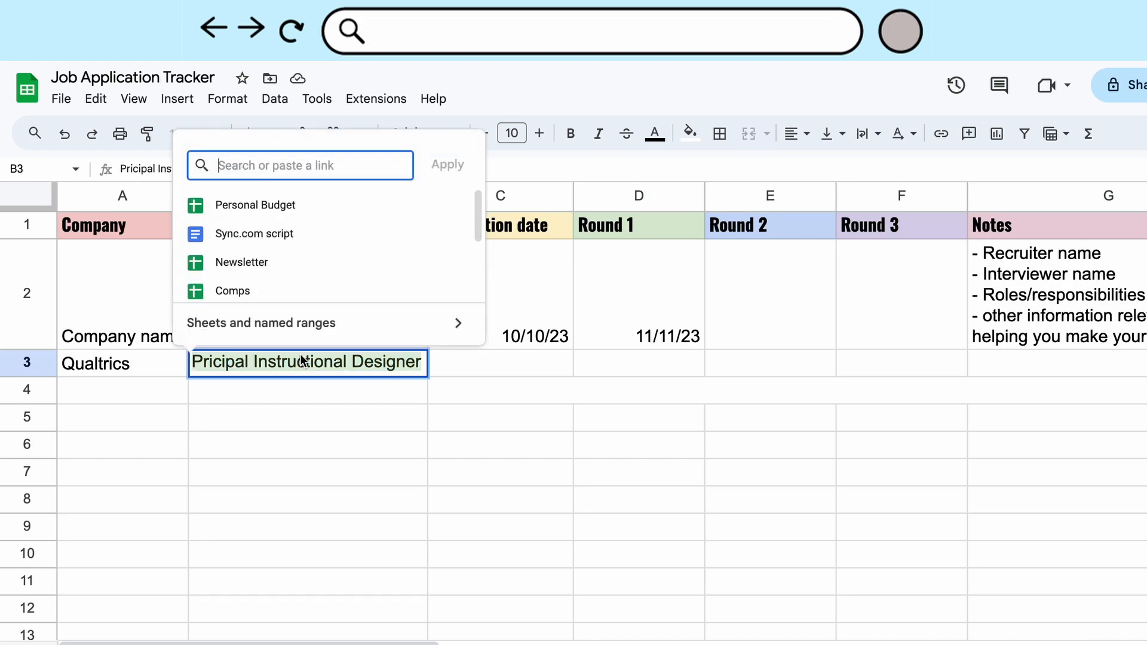
pyautogui.hotkey('ctrl', 'v')
pyautogui.press('Return')
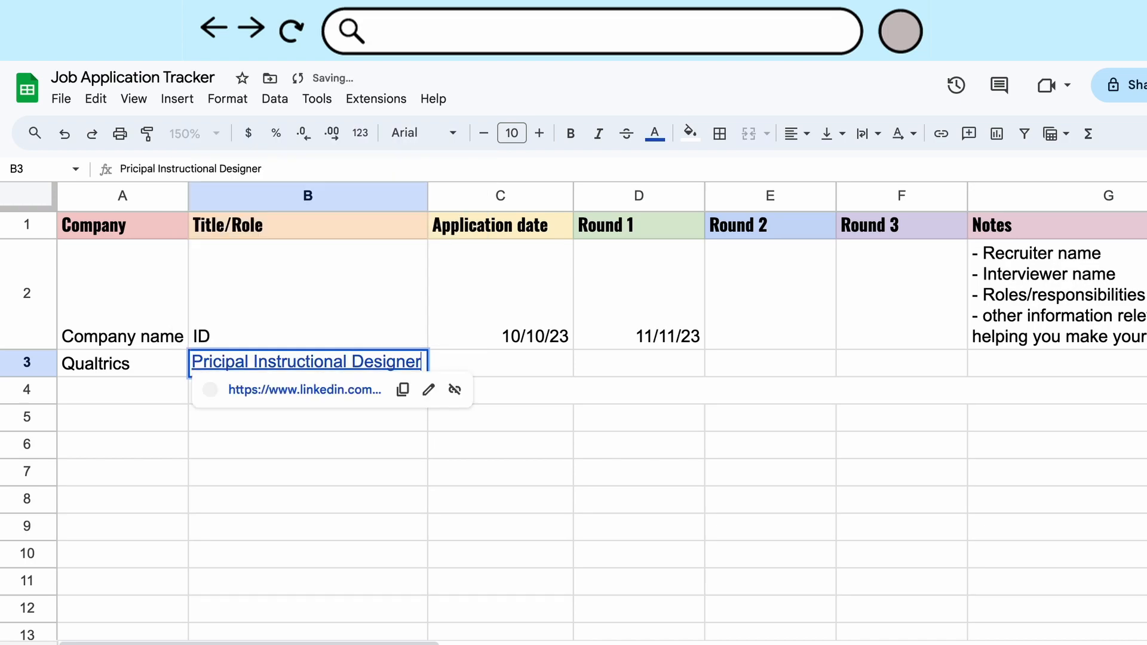
# - Undo the hyperlink on the job title in B3
pyautogui.tripleClick(397, 362)
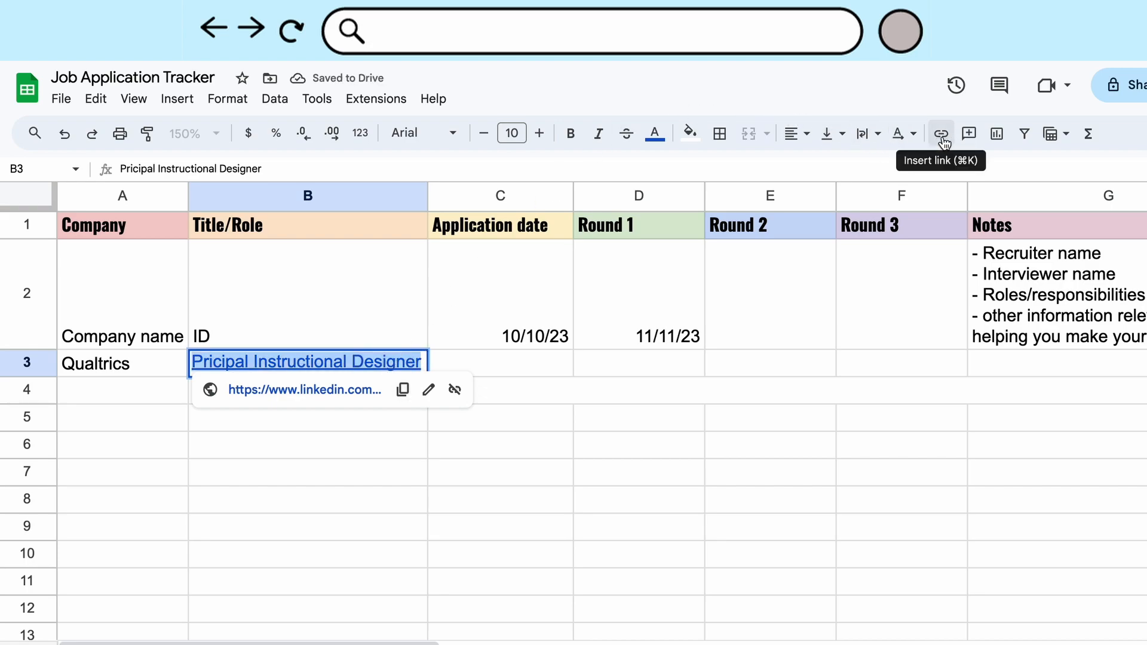
pyautogui.click(607, 368)
pyautogui.click(344, 379)
pyautogui.click(327, 369)
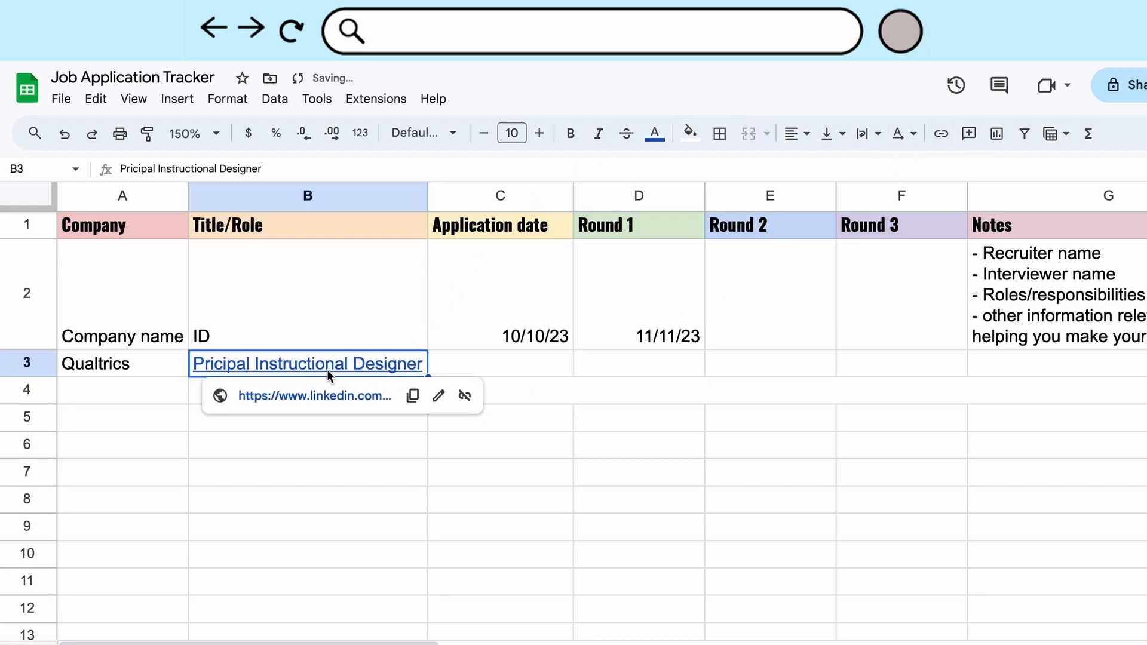
pyautogui.hotkey('ctrl', 'z')
pyautogui.click(472, 374)
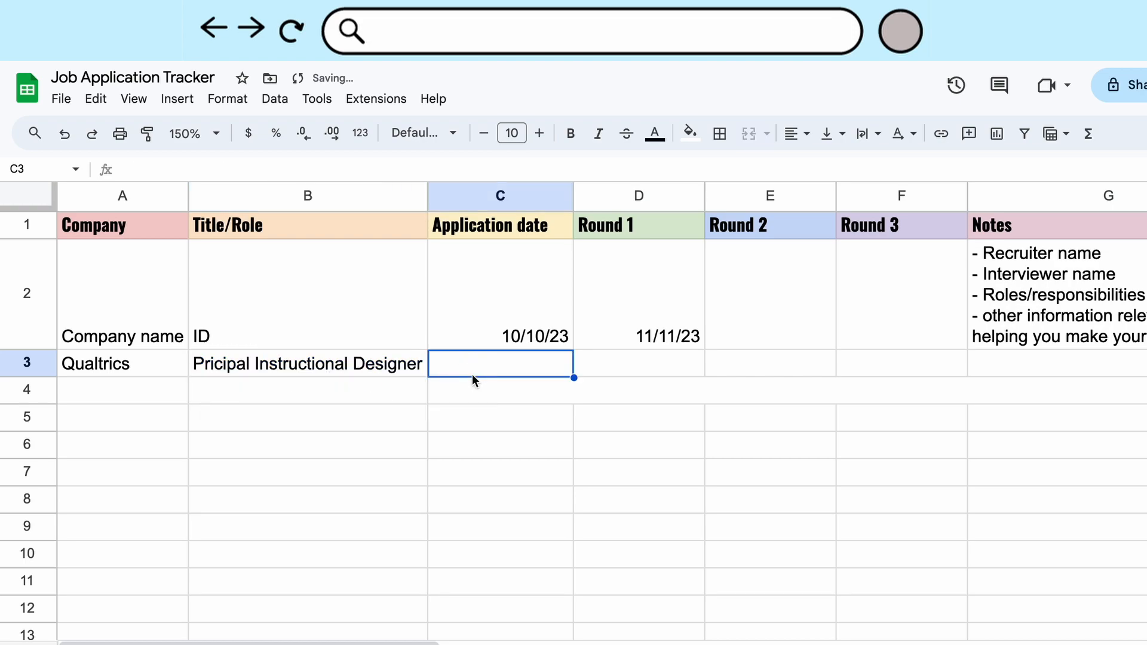
pyautogui.click(334, 371)
pyautogui.tripleClick(326, 369)
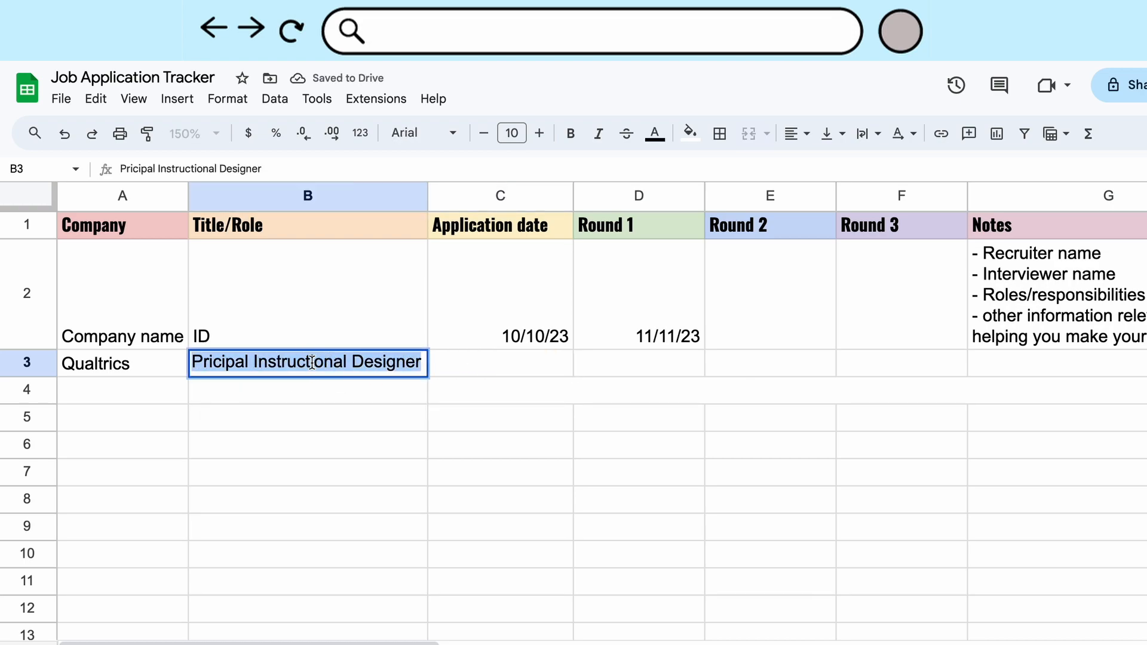
pyautogui.click(941, 140)
pyautogui.press('super+v')
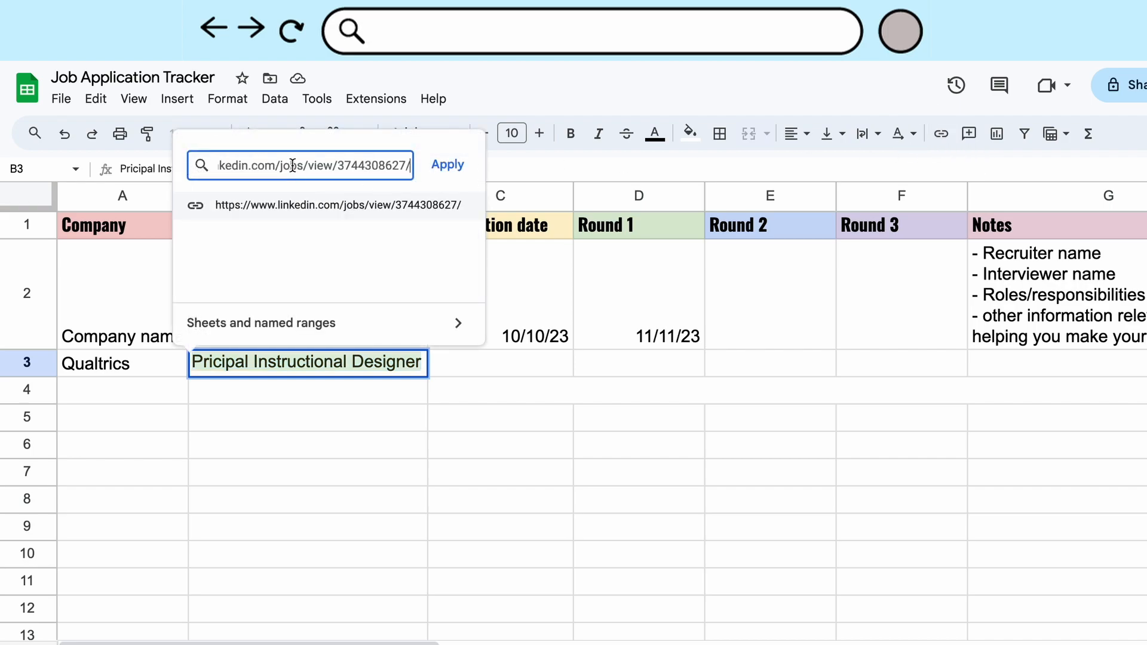
pyautogui.click(448, 165)
pyautogui.click(524, 391)
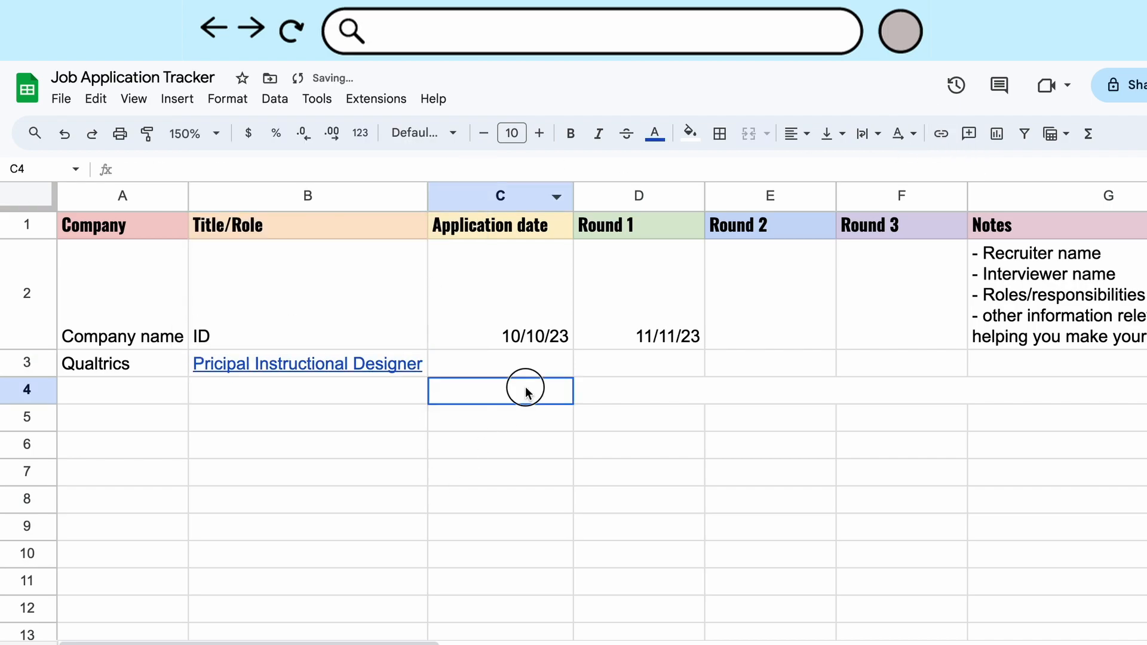
# - Correct the link text in B3 to "Principal Instructional Designer" and widen column B to fit it
pyautogui.click(311, 366)
pyautogui.click(208, 366)
pyautogui.click(438, 395)
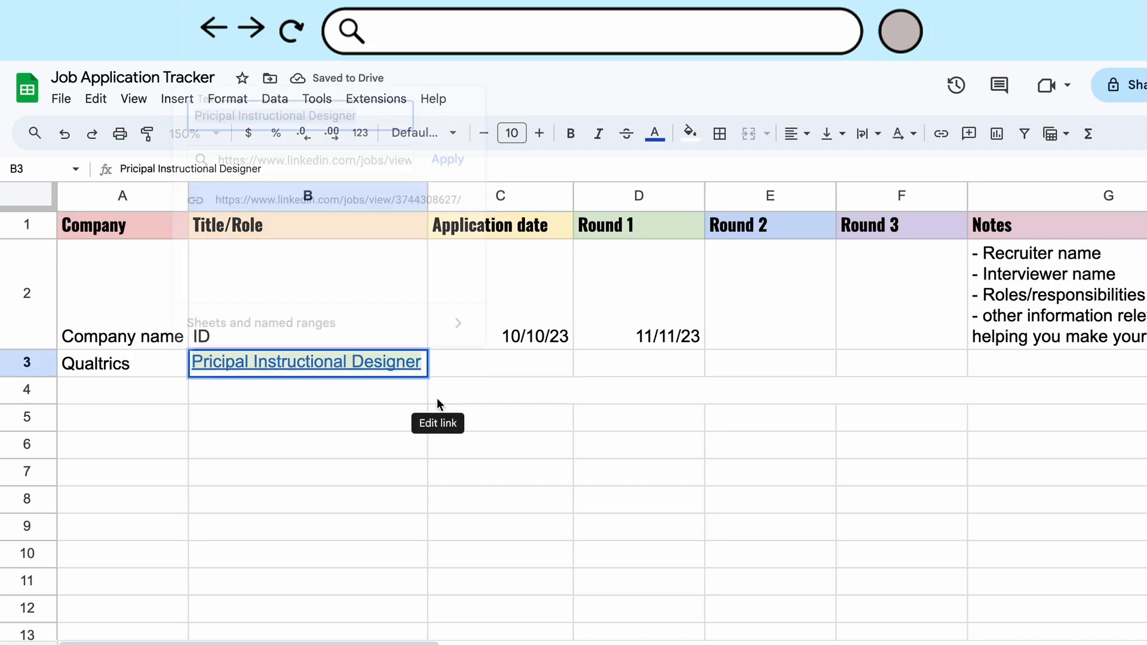
pyautogui.click(212, 115)
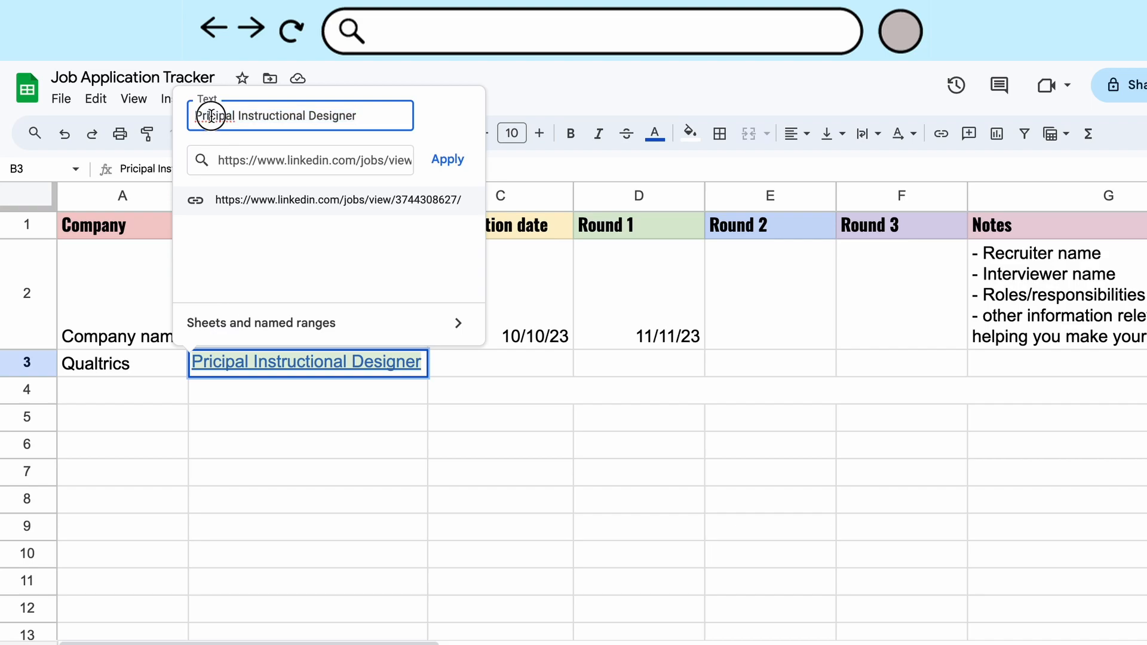
pyautogui.write('n')
pyautogui.click(448, 161)
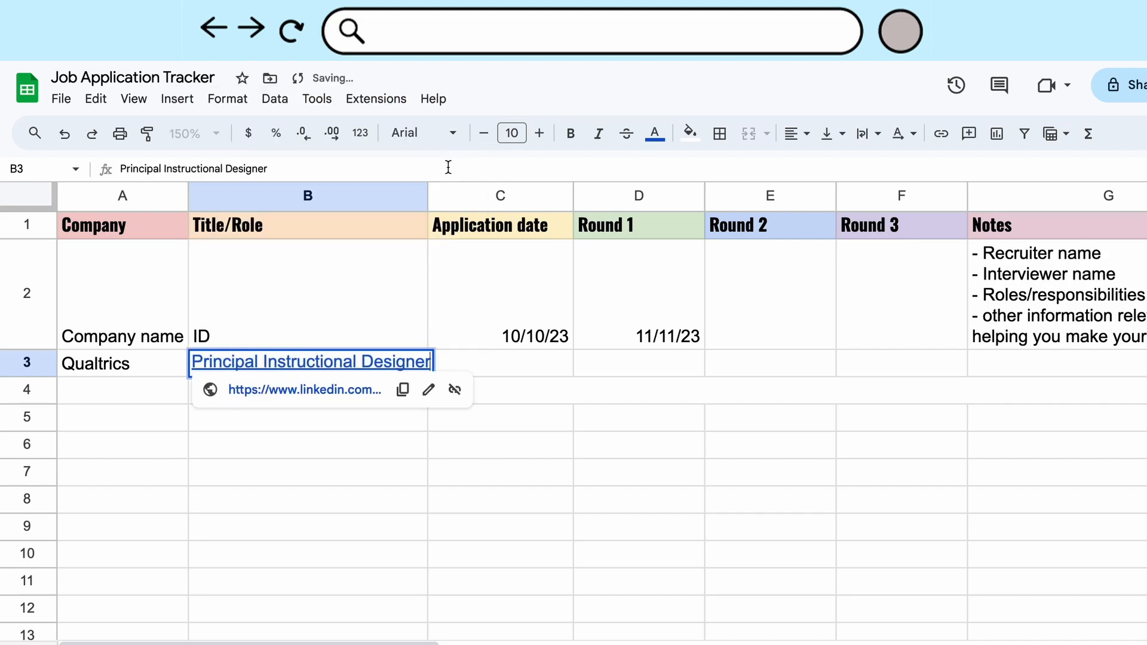
pyautogui.click(502, 377)
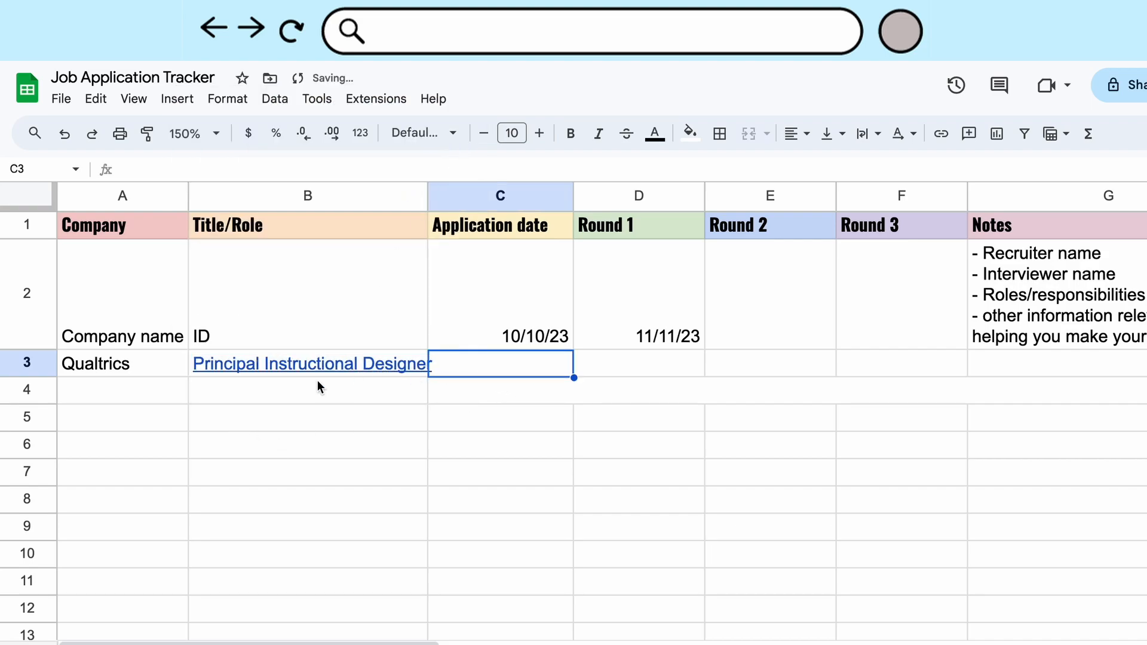
pyautogui.click(131, 370)
pyautogui.click(331, 370)
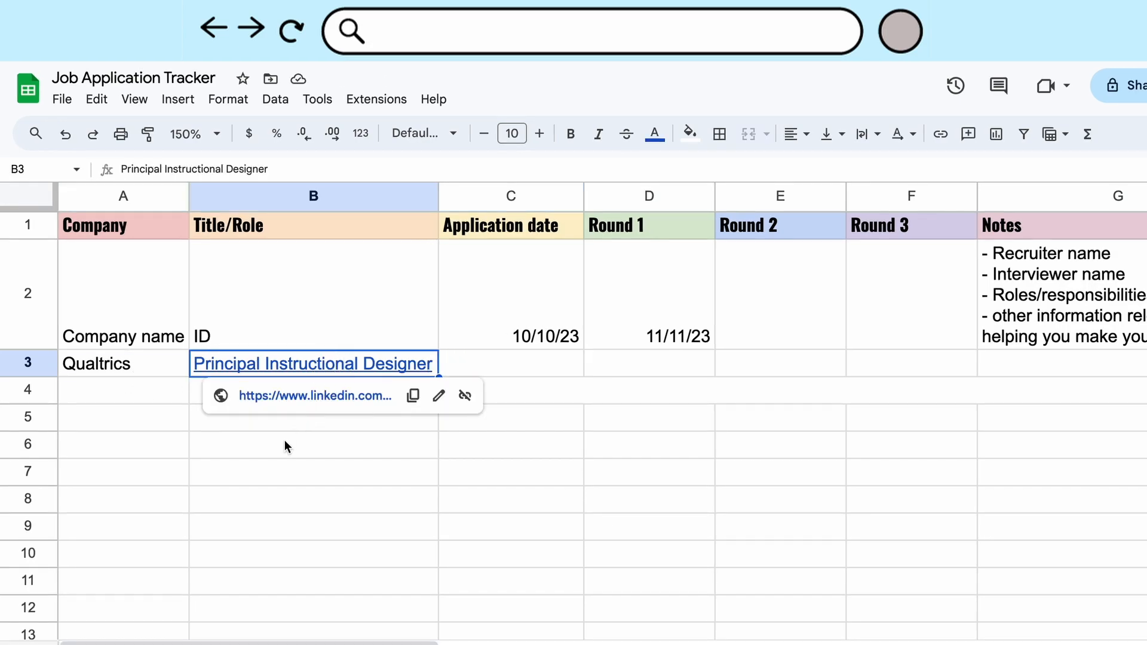
pyautogui.click(154, 359)
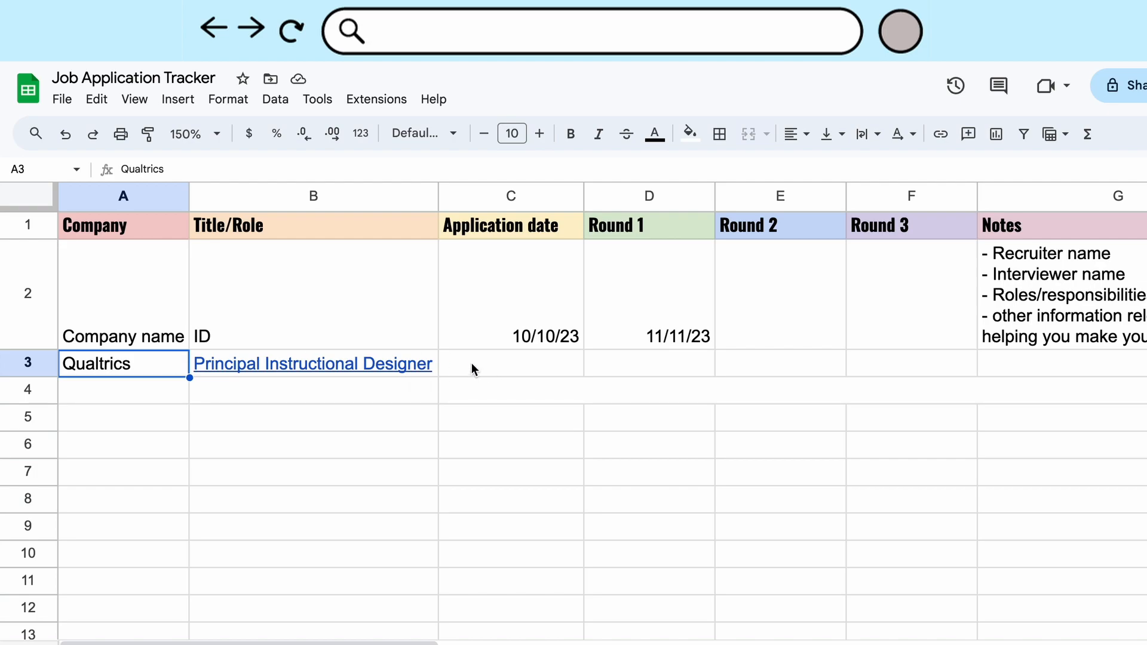
pyautogui.click(391, 362)
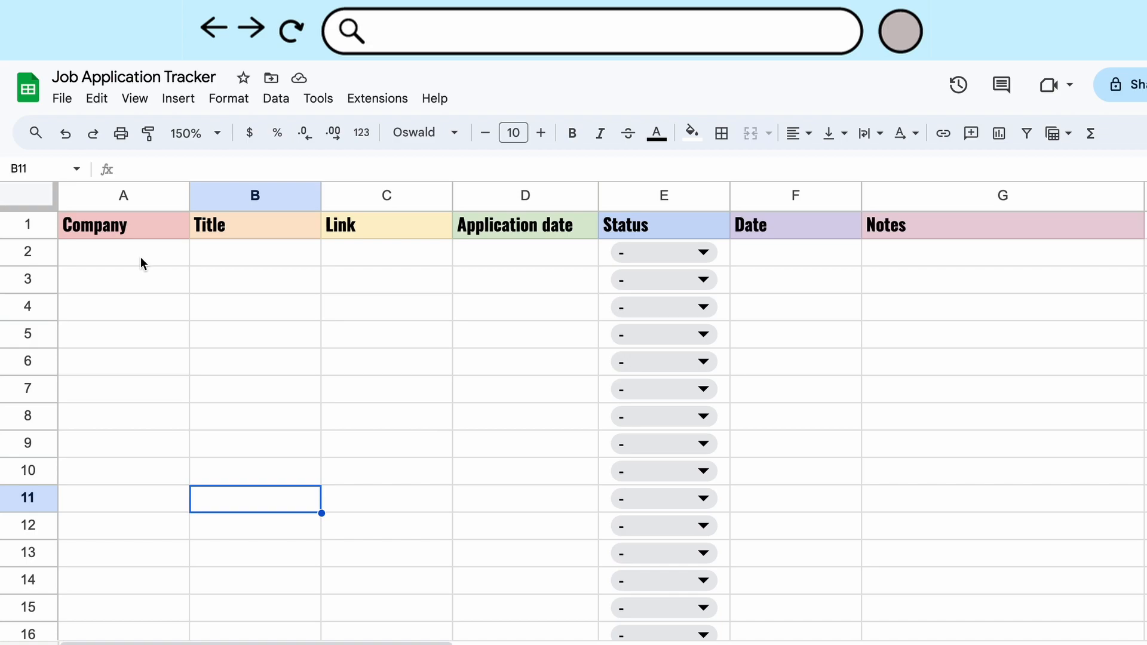
pyautogui.moveTo(173, 230); pyautogui.dragTo(892, 225)
pyautogui.click(851, 269)
pyautogui.click(141, 226)
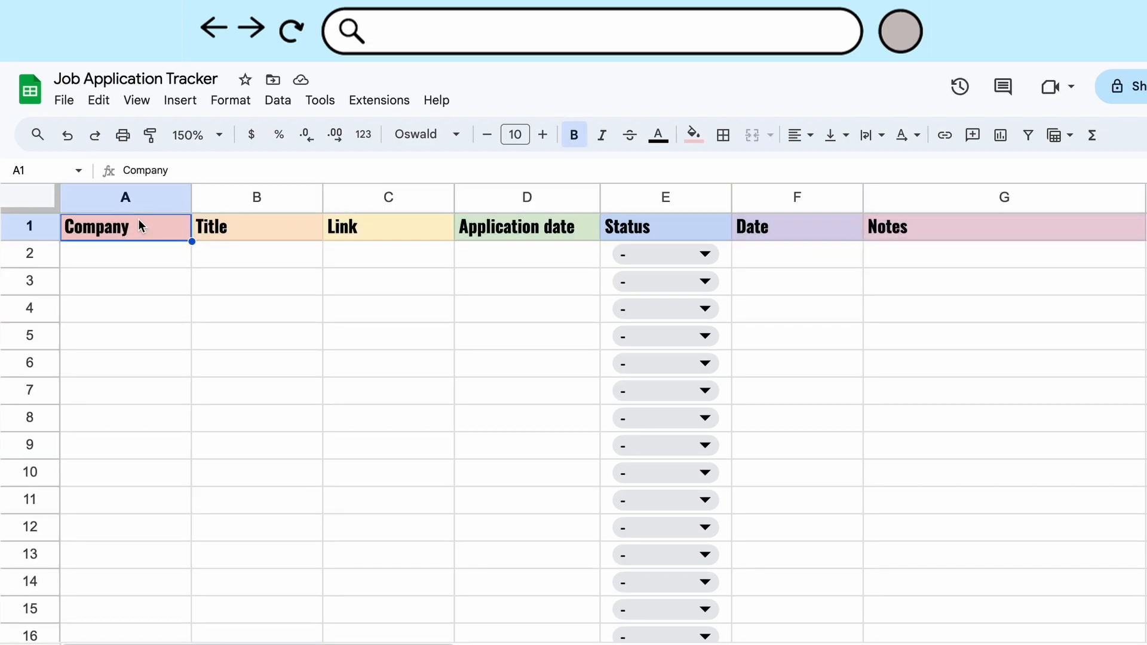
pyautogui.click(267, 229)
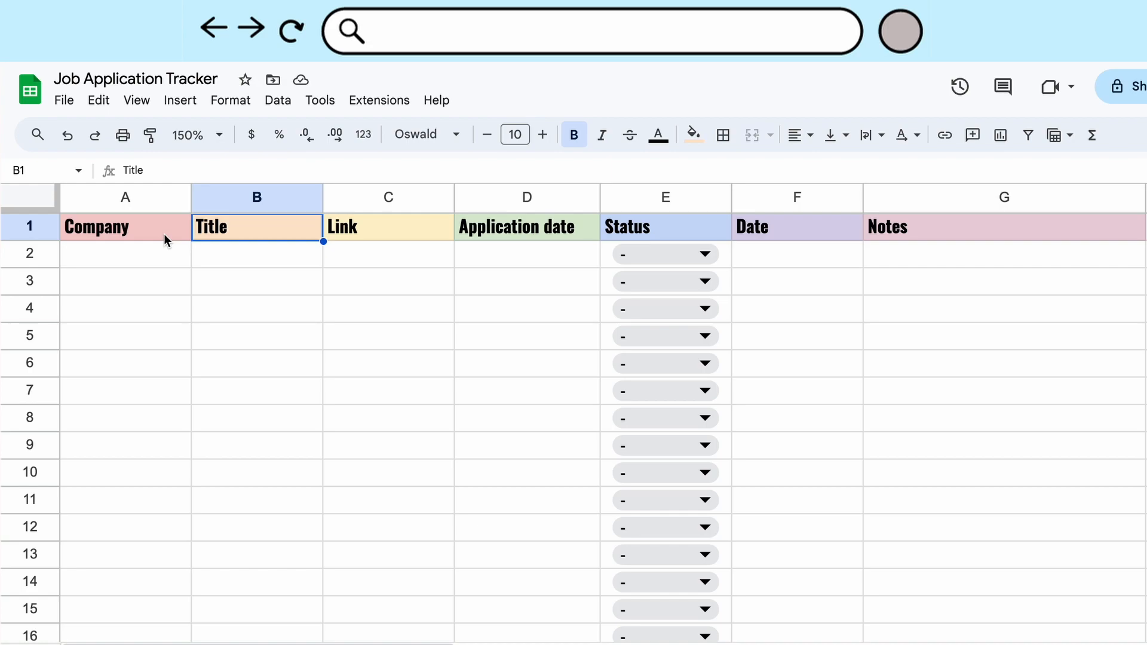
# - Set the font of the header cells A1:G1 to Comfortaa
pyautogui.moveTo(163, 234); pyautogui.dragTo(878, 225)
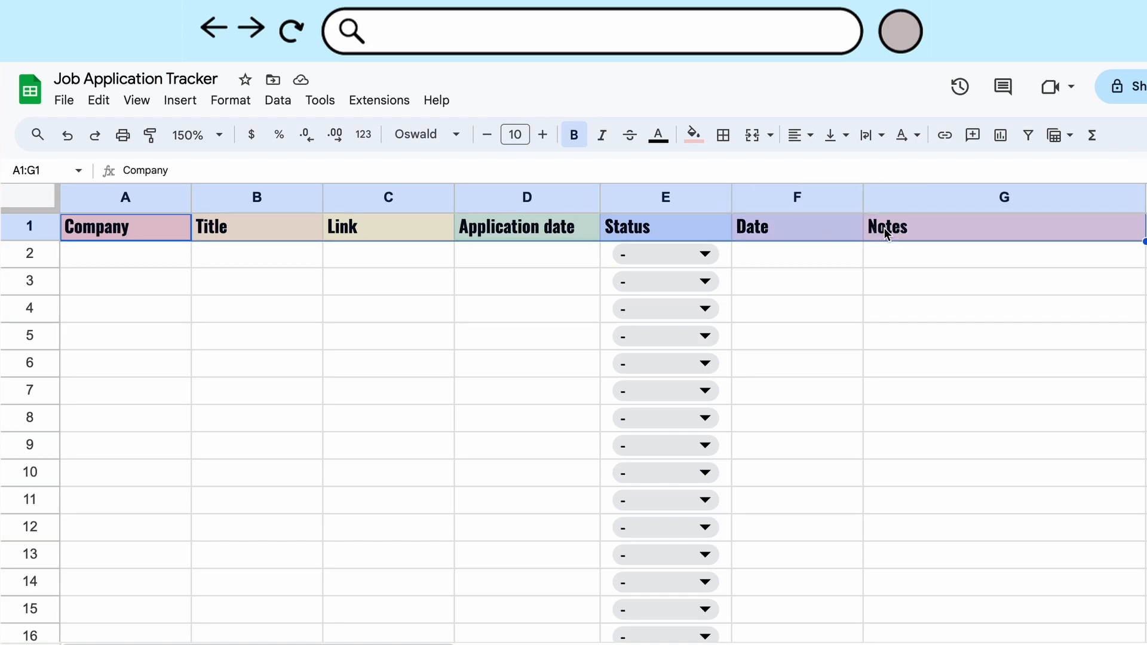
pyautogui.click(464, 143)
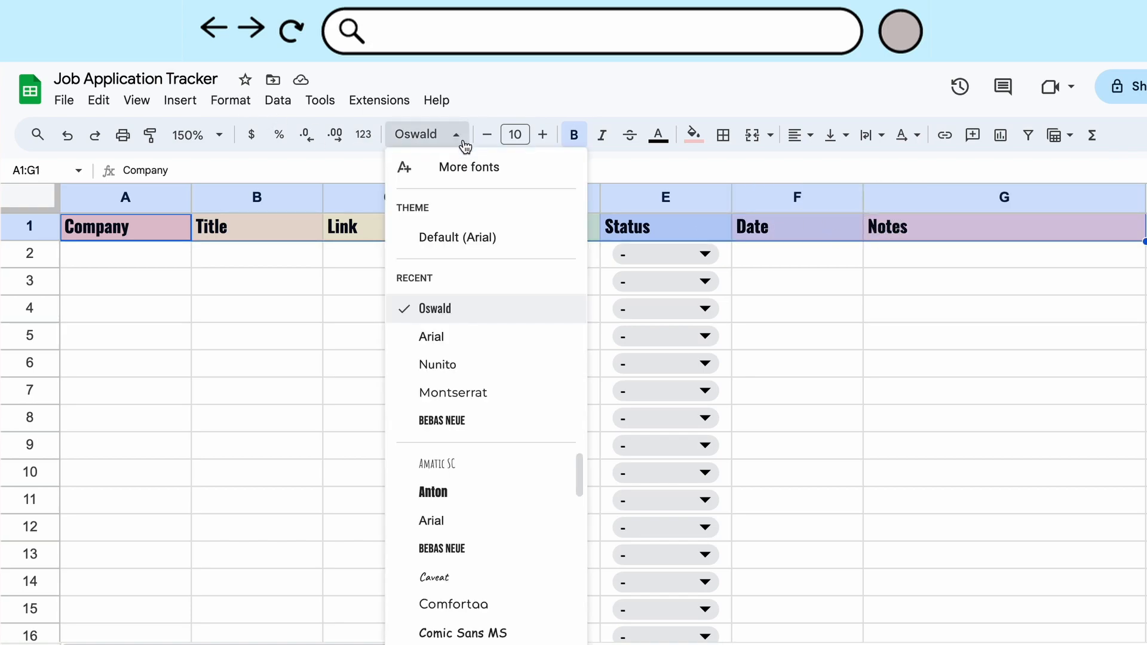
pyautogui.scroll(-1, 439, 529)
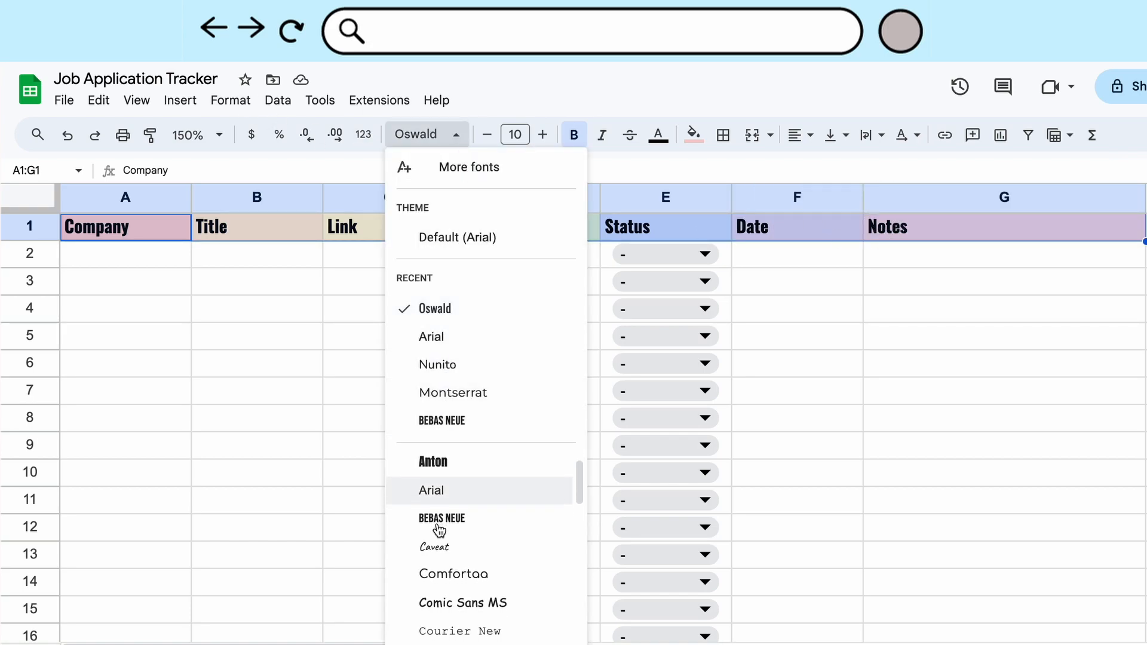
pyautogui.click(444, 579)
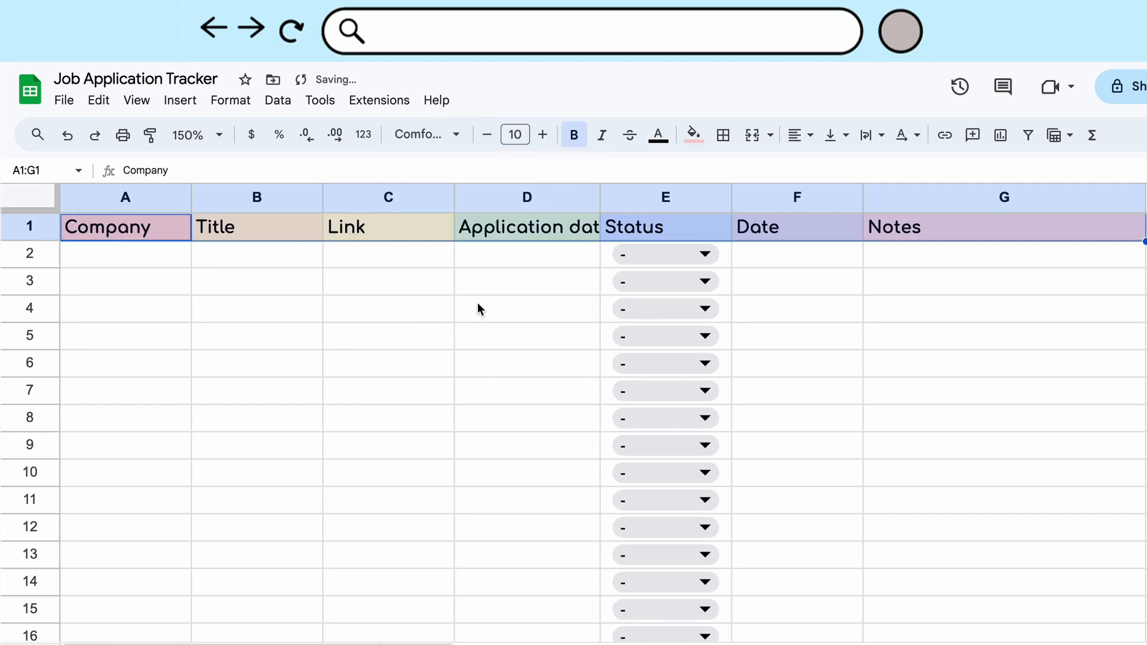
# - Replace the font of the header cells A1:G1 with a plain sans-serif font
pyautogui.click(454, 136)
pyautogui.scroll(-3, 460, 474)
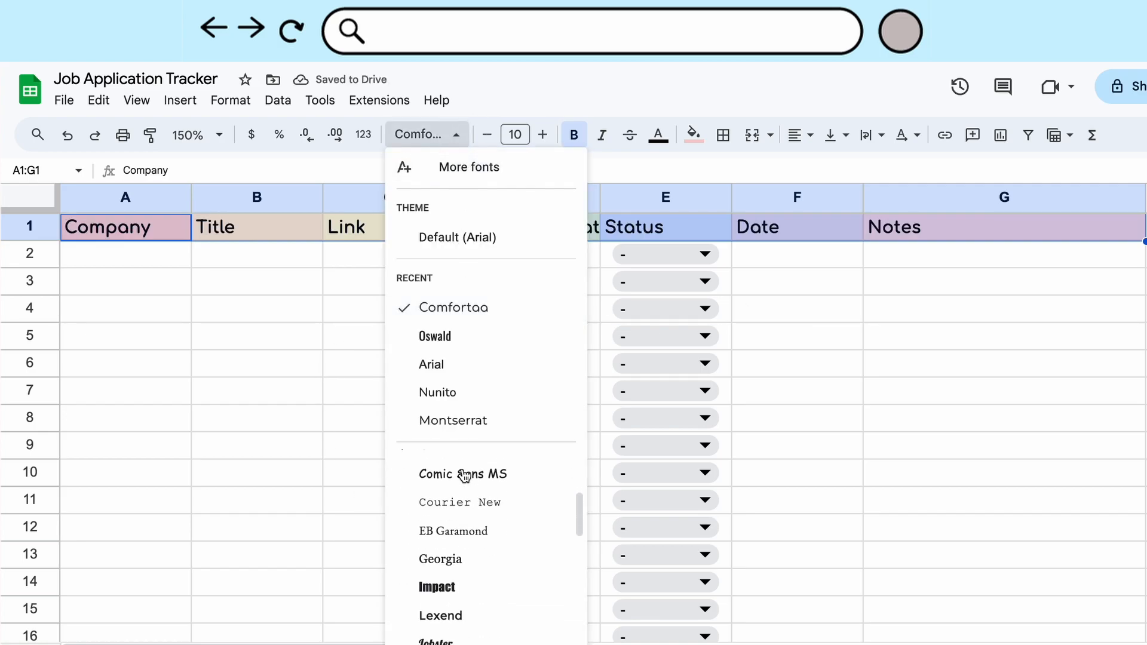
pyautogui.click(464, 472)
pyautogui.click(389, 500)
pyautogui.click(121, 251)
pyautogui.click(273, 253)
pyautogui.click(388, 260)
pyautogui.doubleClick(361, 260)
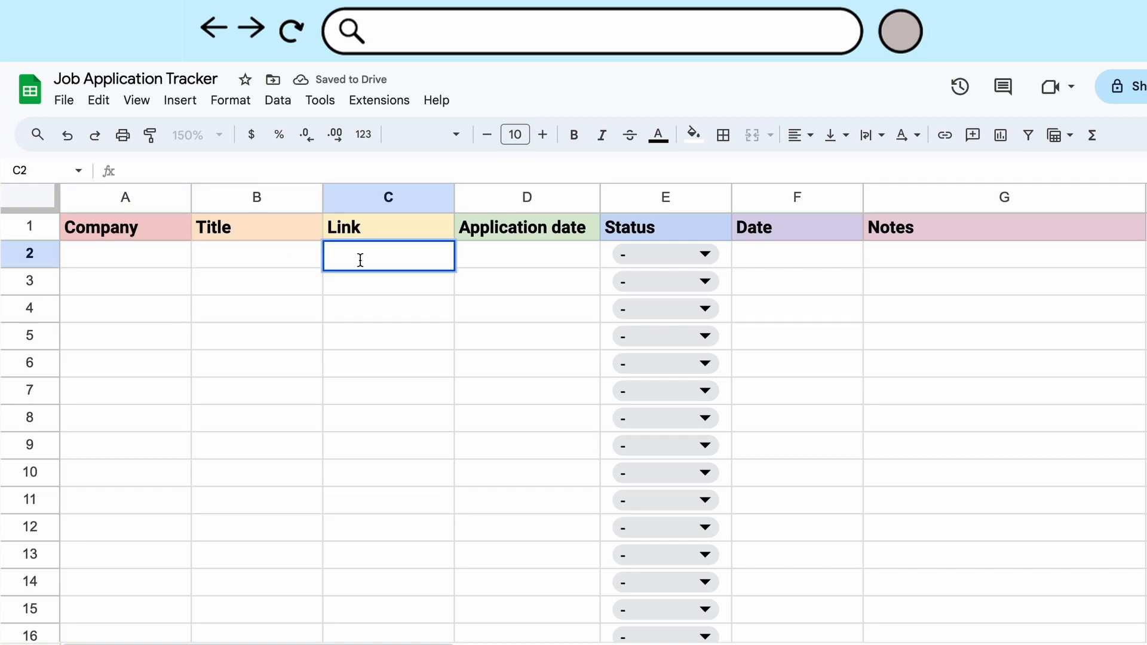
pyautogui.hotkey('ctrl', 'v')
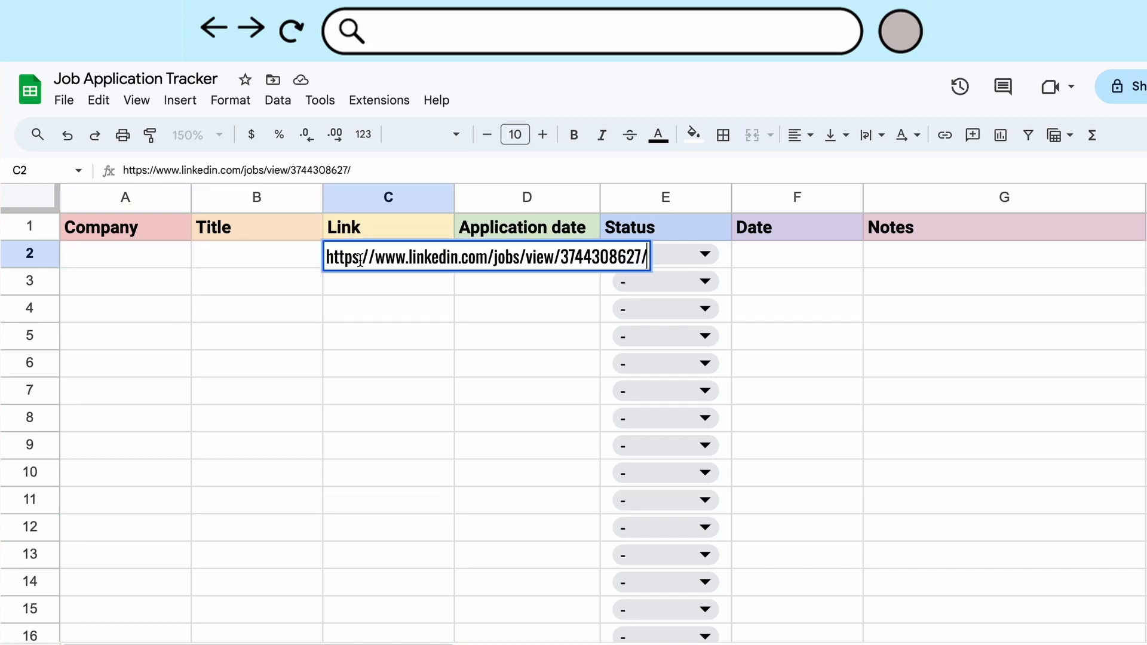
pyautogui.press('Return')
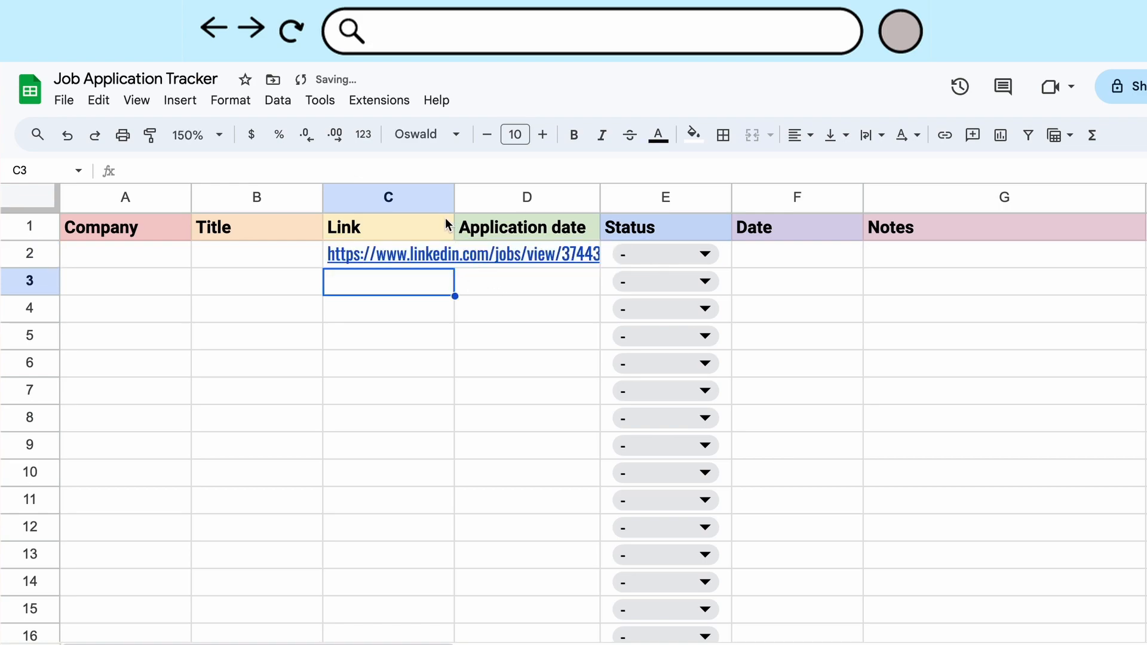
# - Apply text wrapping to the URL in C2 so it stays within the Link column
pyautogui.click(408, 261)
pyautogui.click(871, 135)
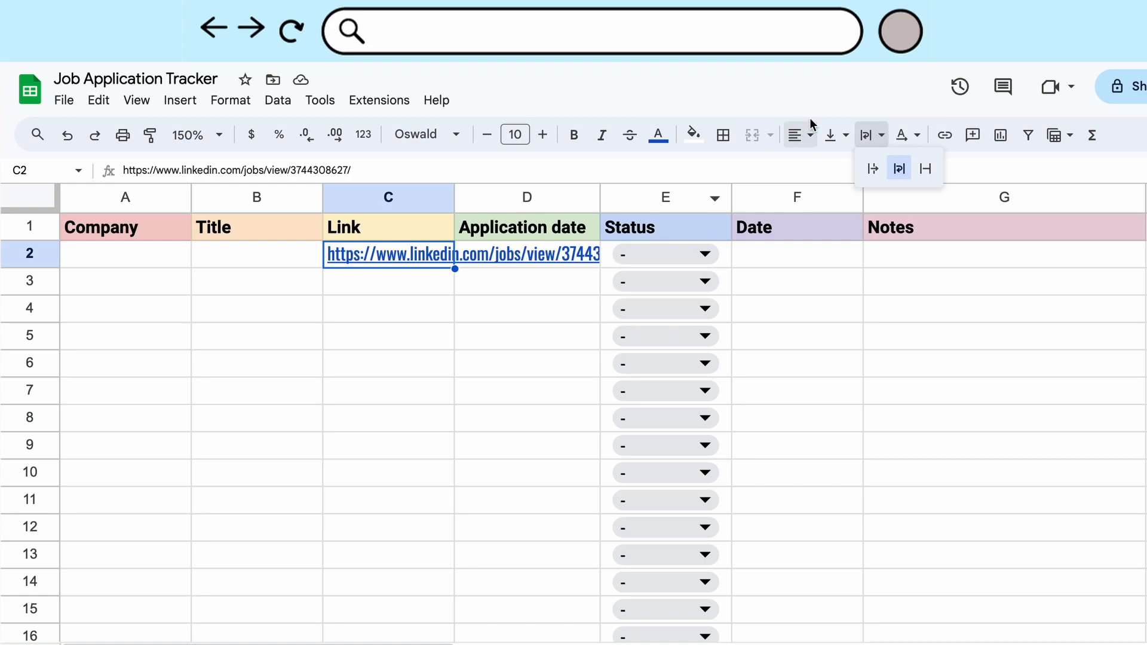
pyautogui.click(899, 169)
pyautogui.click(515, 306)
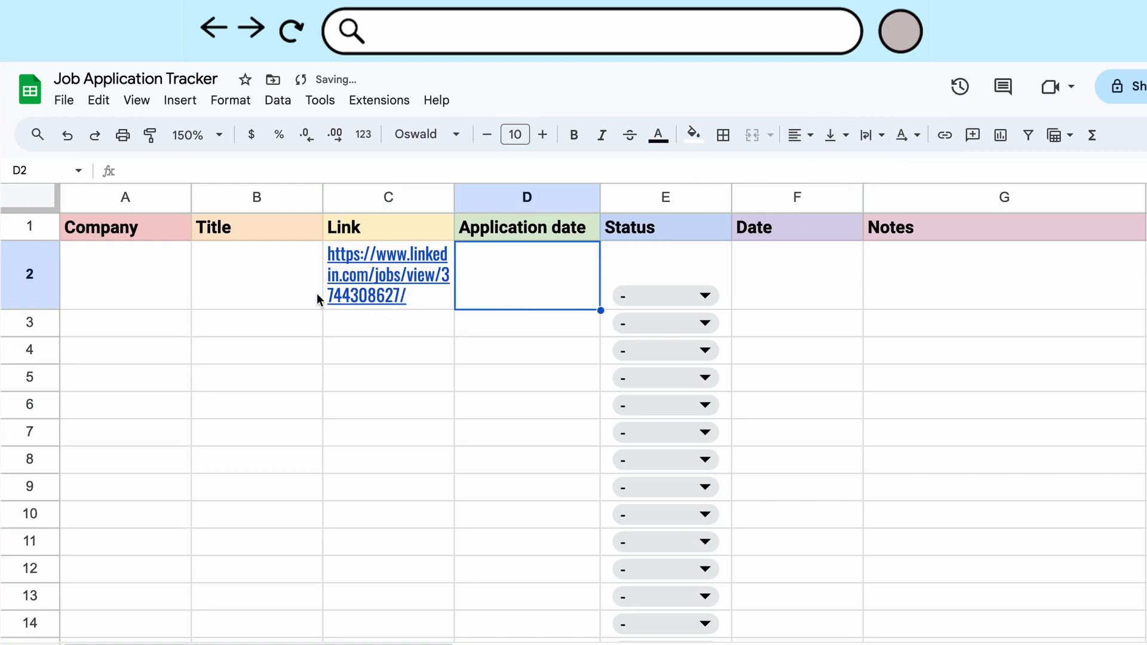
# - Set the status in E2 to Phone Screen
pyautogui.click(693, 277)
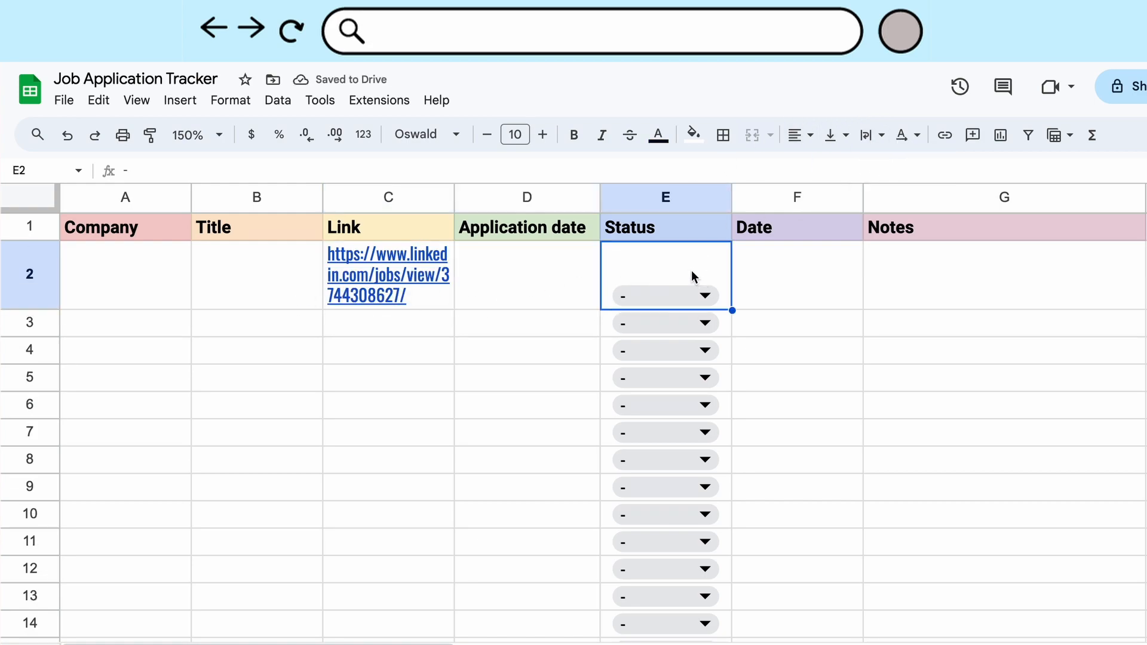
pyautogui.scroll(-1, 678, 395)
pyautogui.scroll(1, 679, 393)
pyautogui.click(710, 299)
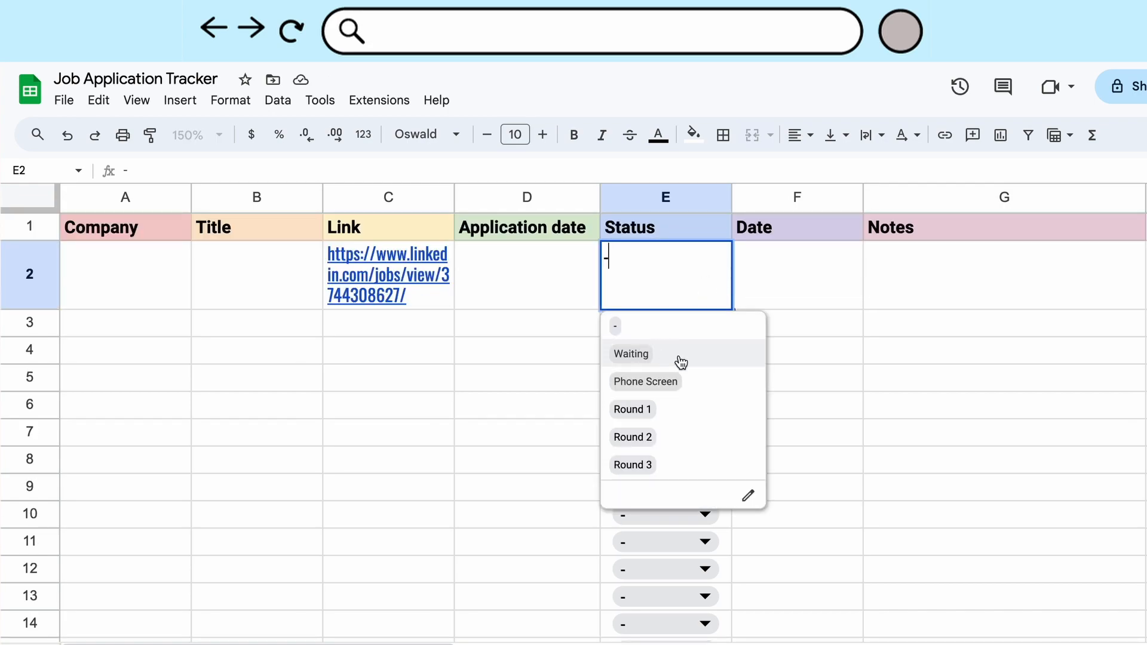
pyautogui.click(705, 381)
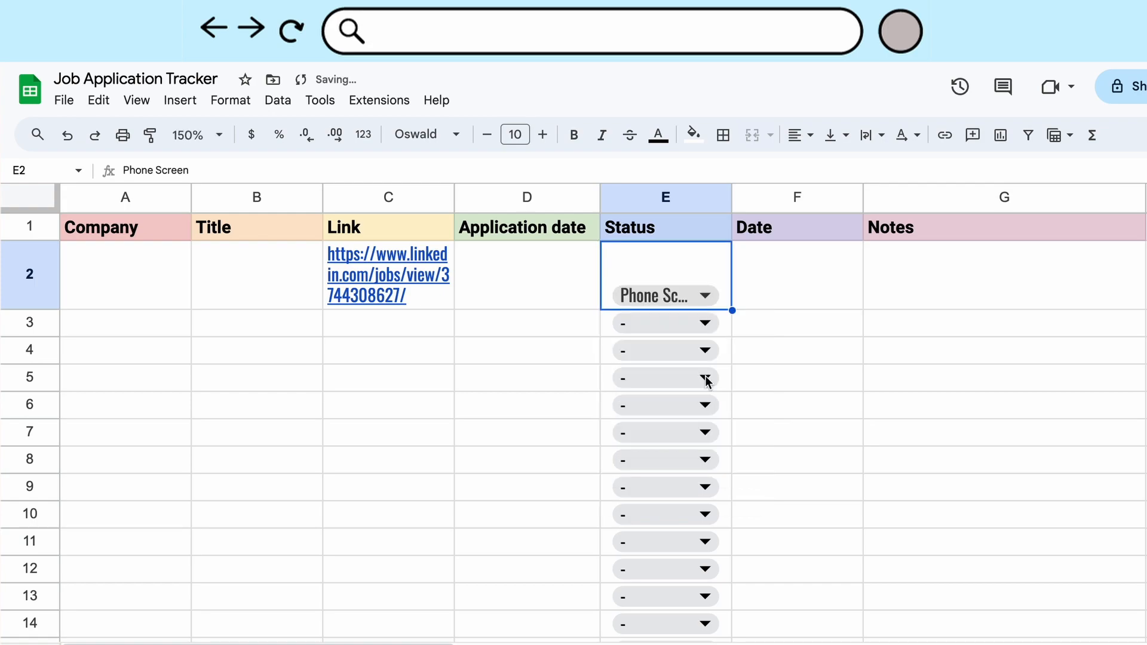
# - Change the status in E2 to Round 1, Round 2 and finally Round 3
pyautogui.click(801, 238)
pyautogui.click(704, 300)
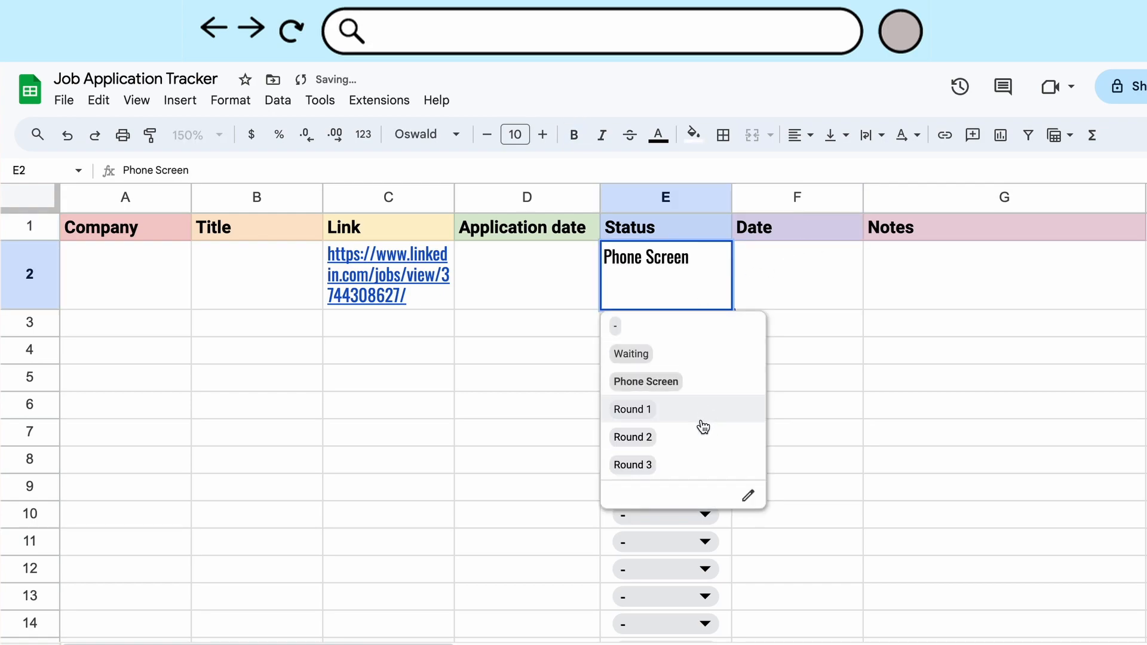
pyautogui.click(703, 412)
pyautogui.click(710, 301)
pyautogui.click(681, 438)
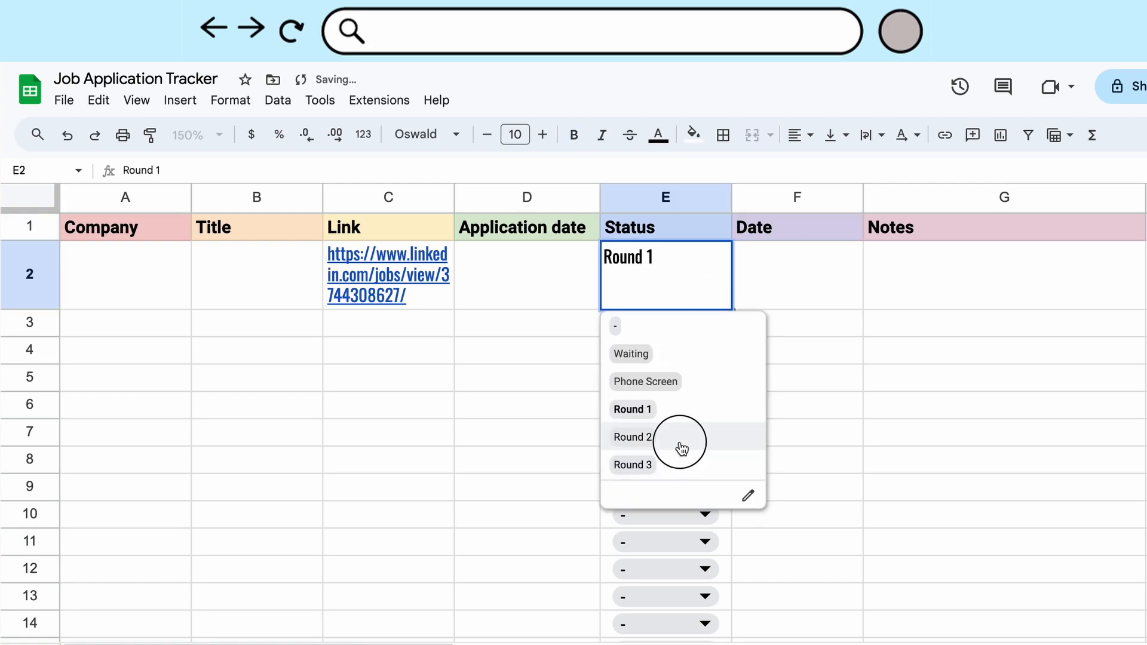
pyautogui.click(710, 303)
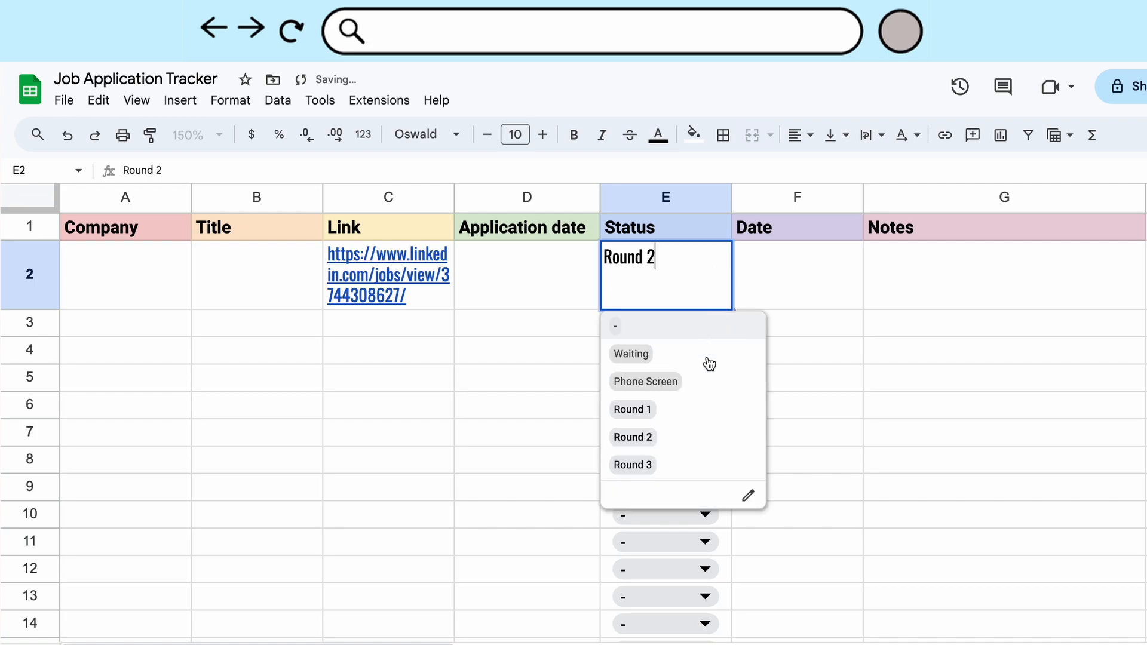
pyautogui.click(673, 463)
pyautogui.click(783, 269)
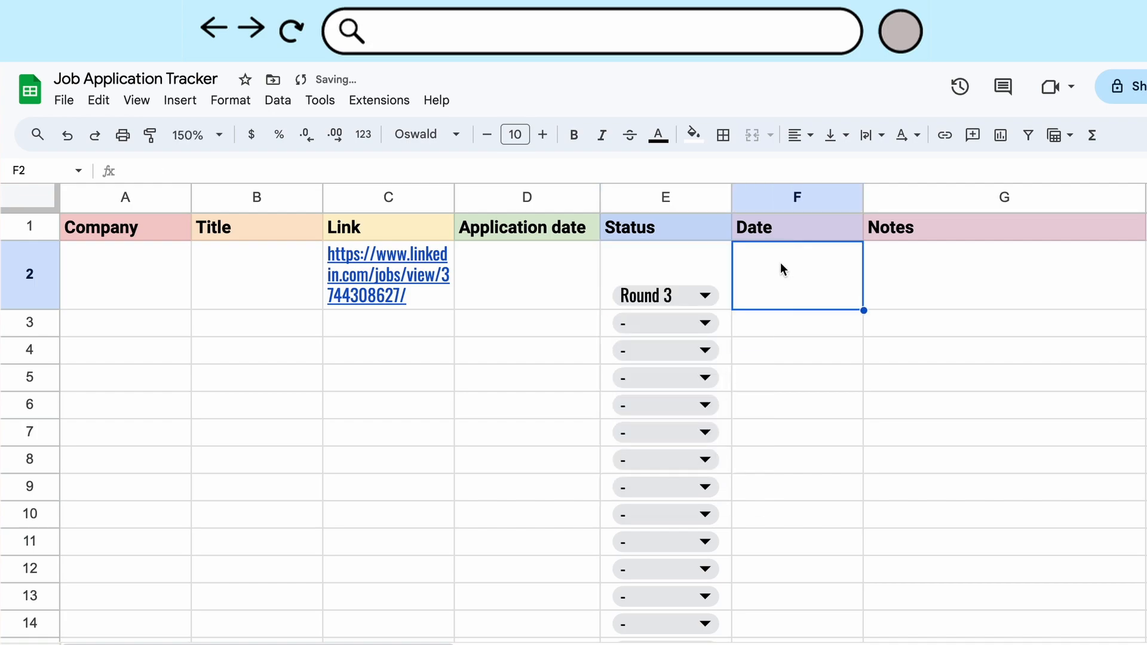
# - Clear the status value and its dropdown from E2
pyautogui.click(708, 303)
pyautogui.click(762, 288)
pyautogui.click(696, 301)
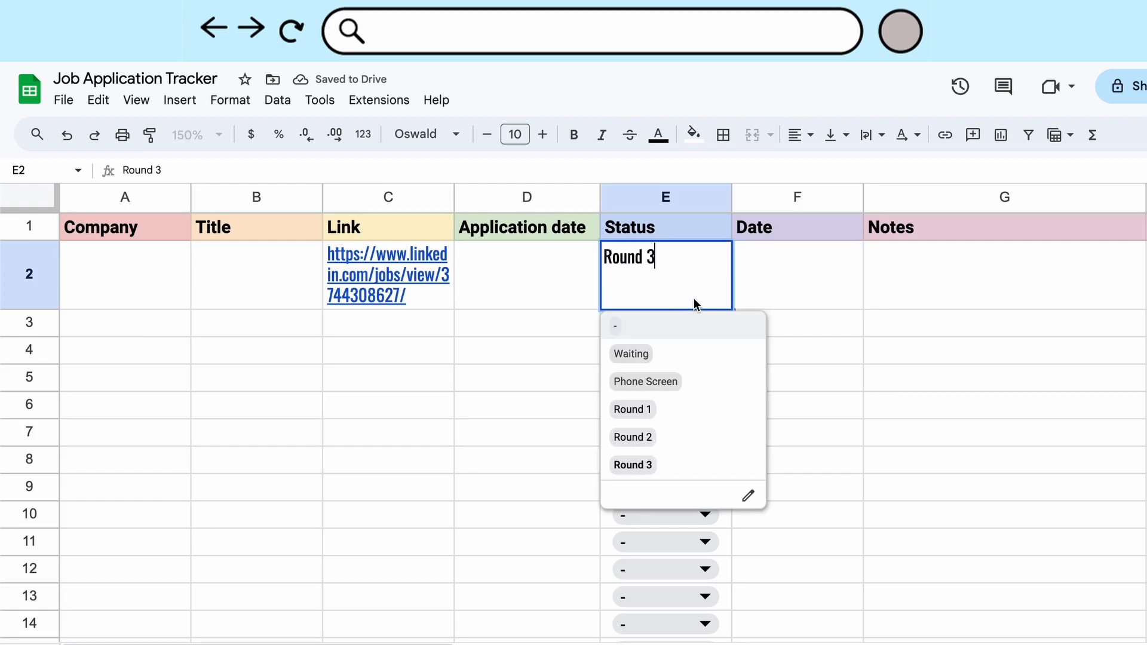
pyautogui.click(653, 281)
pyautogui.press('Delete')
# - Insert a new dropdown in E2 with the options "-", "Phone Screen" and "Round 1"
pyautogui.rightClick(652, 288)
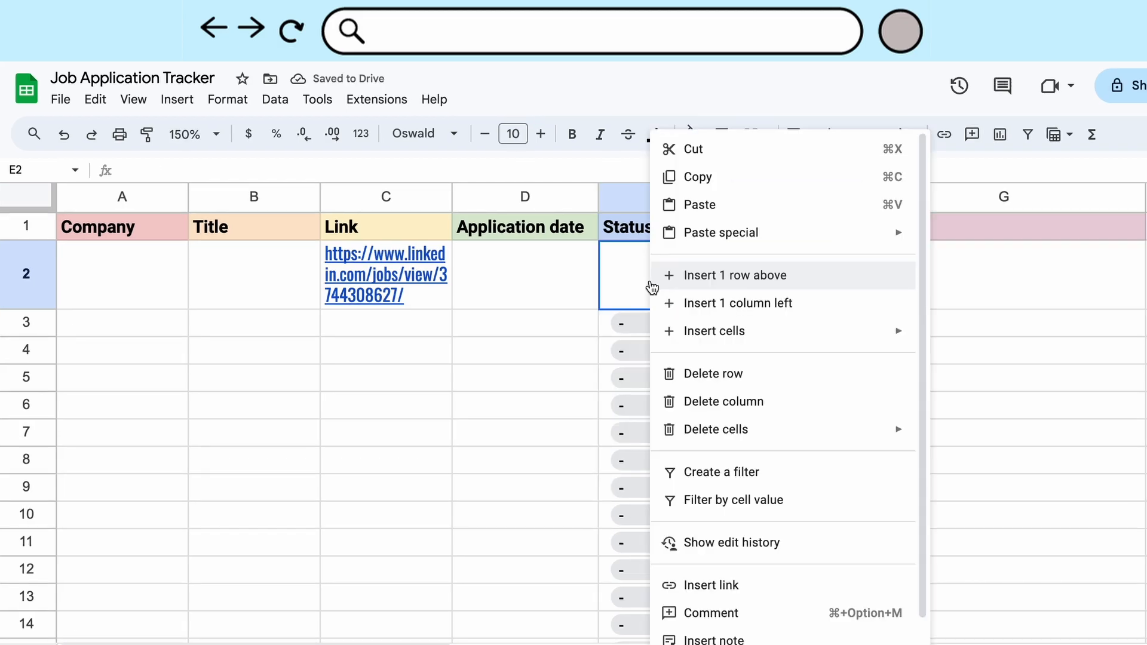
pyautogui.scroll(-2, 768, 604)
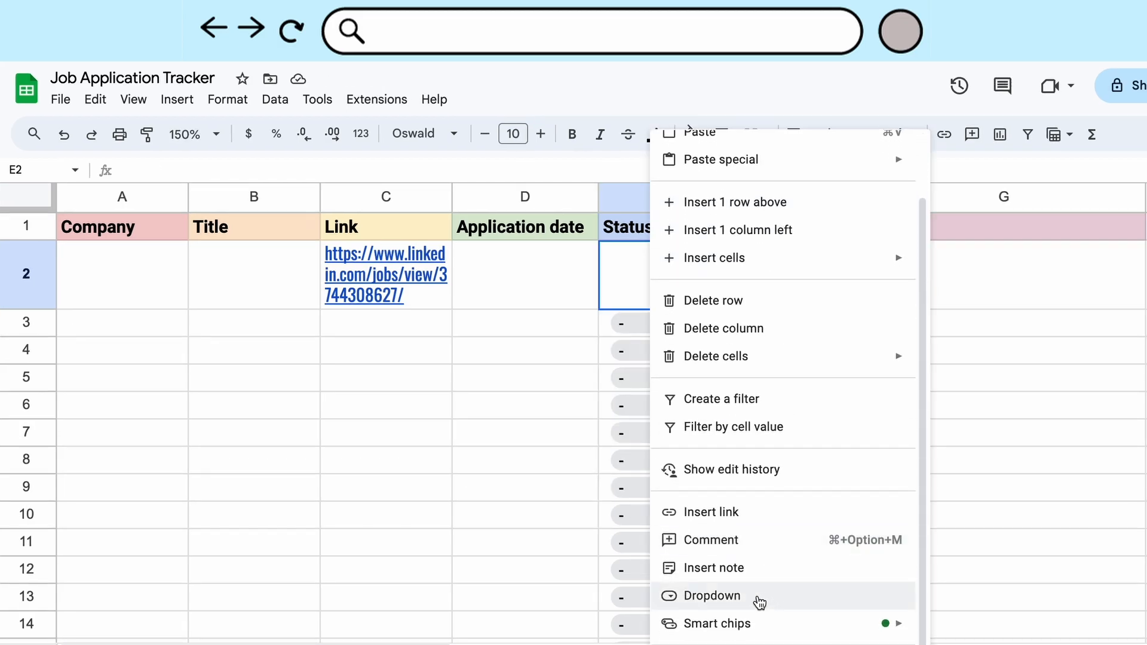
pyautogui.click(760, 603)
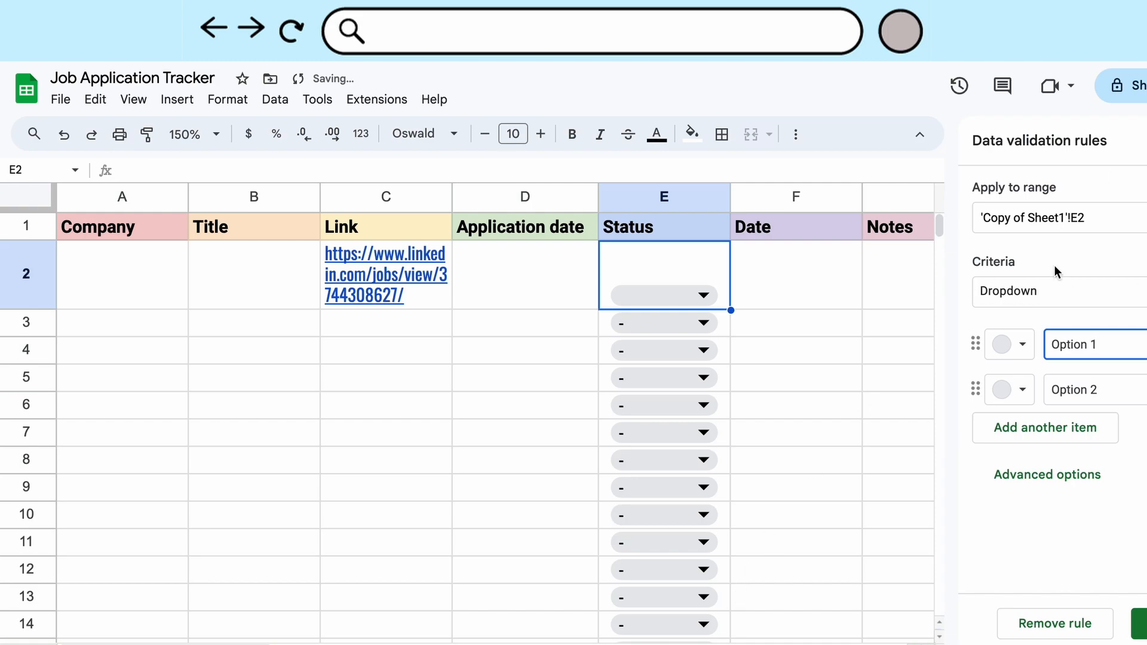
pyautogui.moveTo(1117, 347); pyautogui.dragTo(1029, 349)
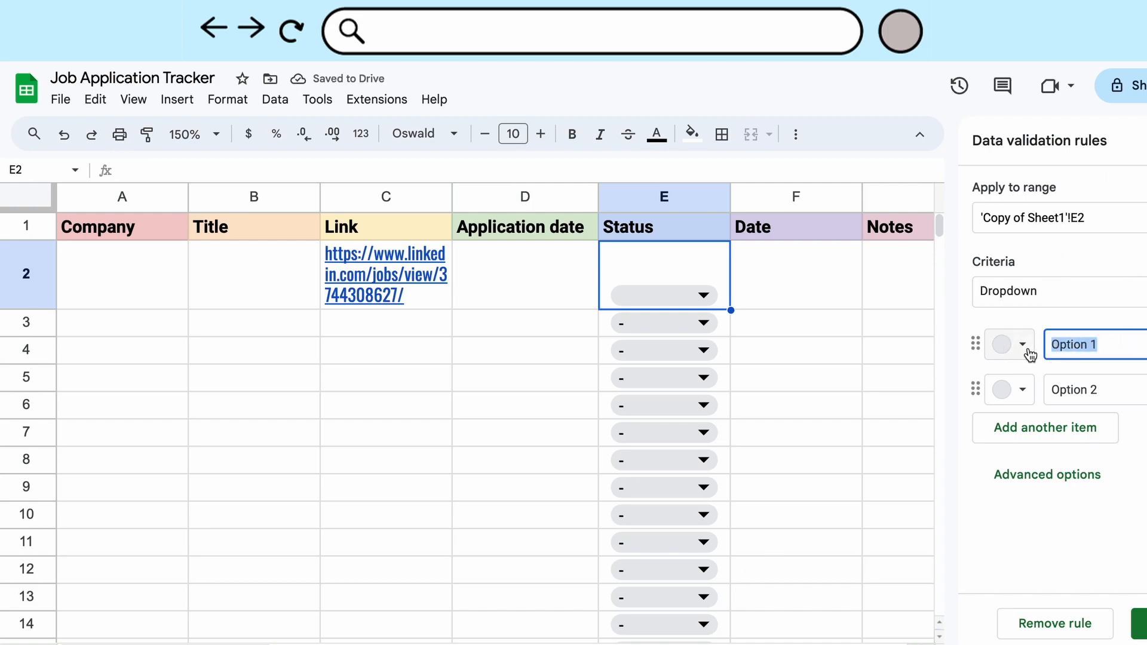
pyautogui.write('-')
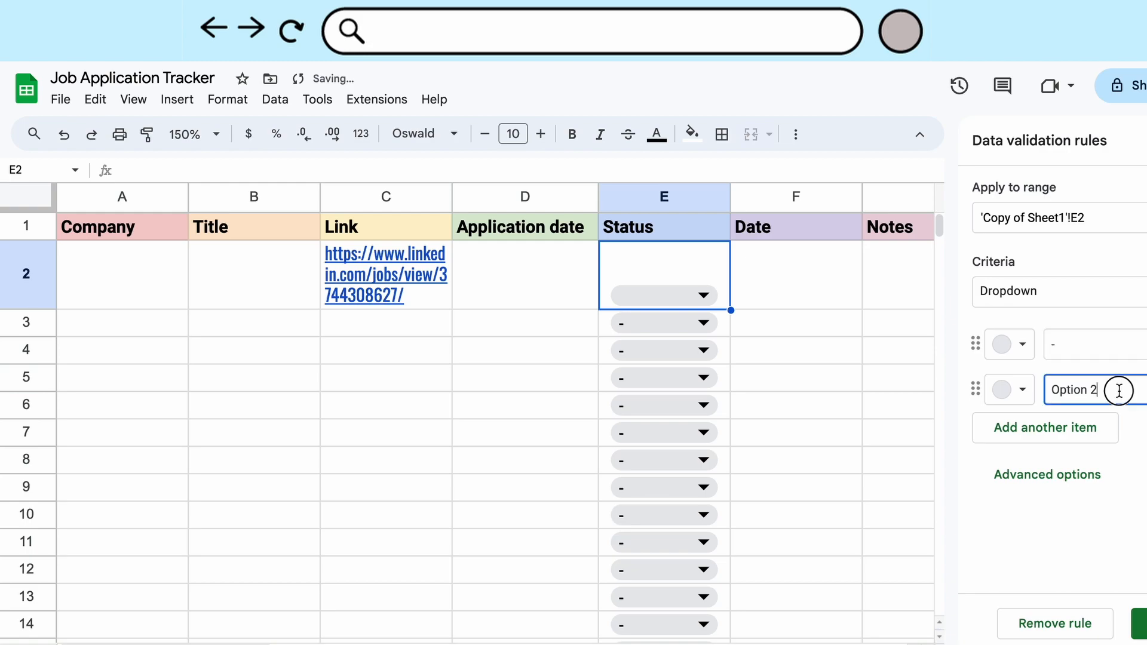
pyautogui.moveTo(1119, 388); pyautogui.dragTo(1032, 397)
pyautogui.write('Phone Screen')
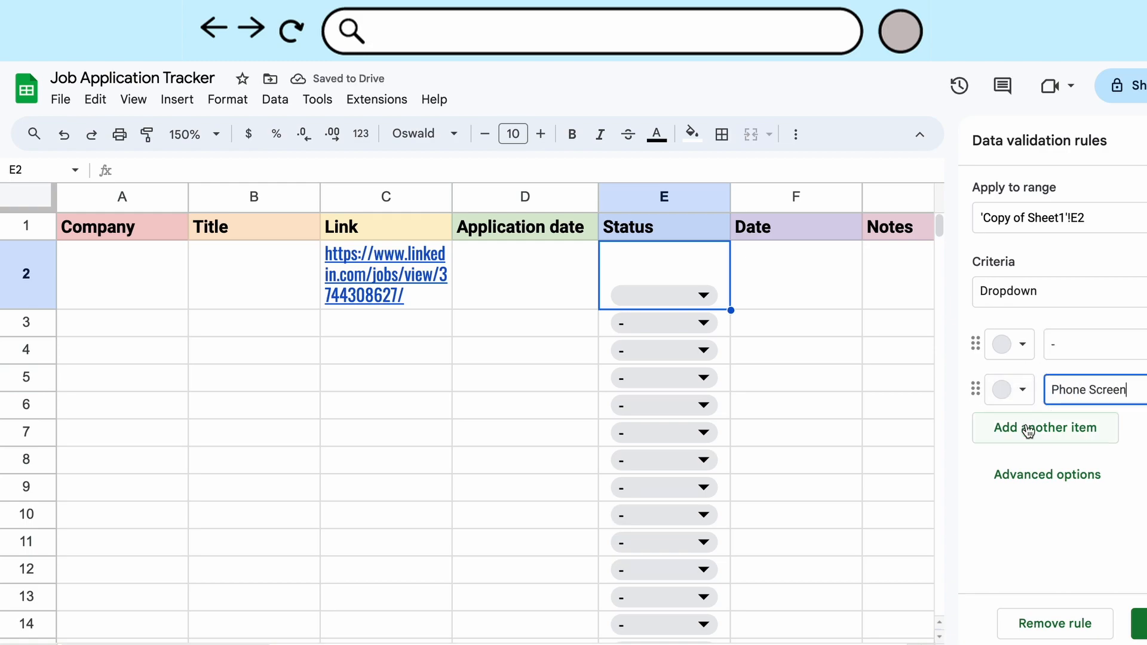
pyautogui.click(1028, 427)
pyautogui.write('Rou')
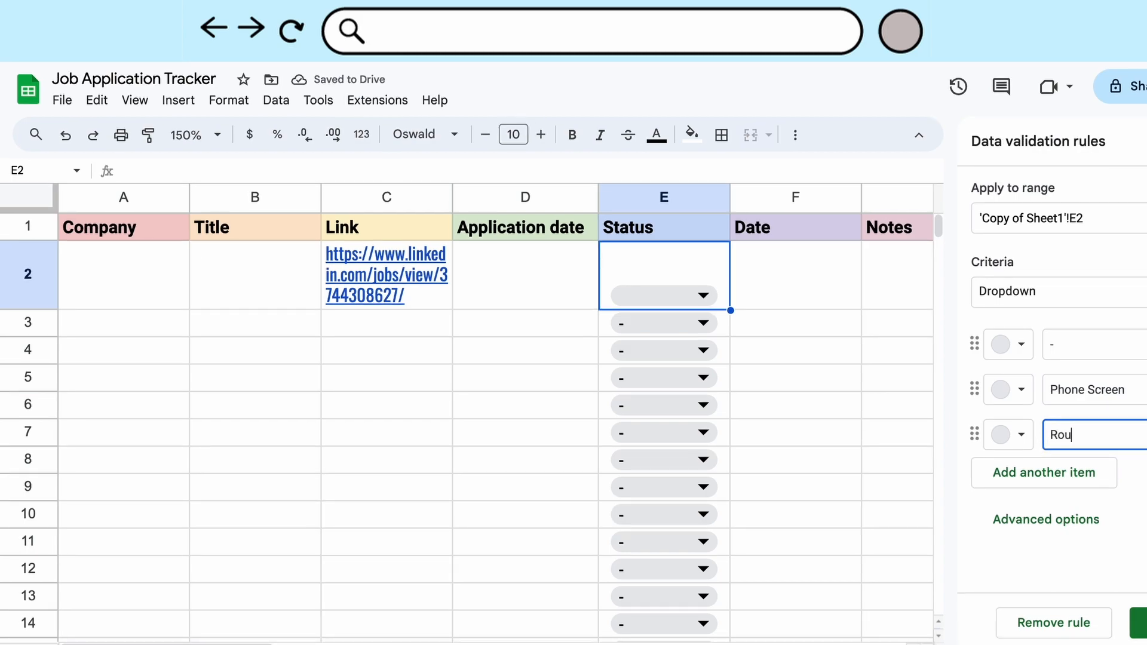
pyautogui.write('nd 1')
# - Color the dropdown's Phone Screen option light yellow and its Round 1 option light green
pyautogui.click(1022, 344)
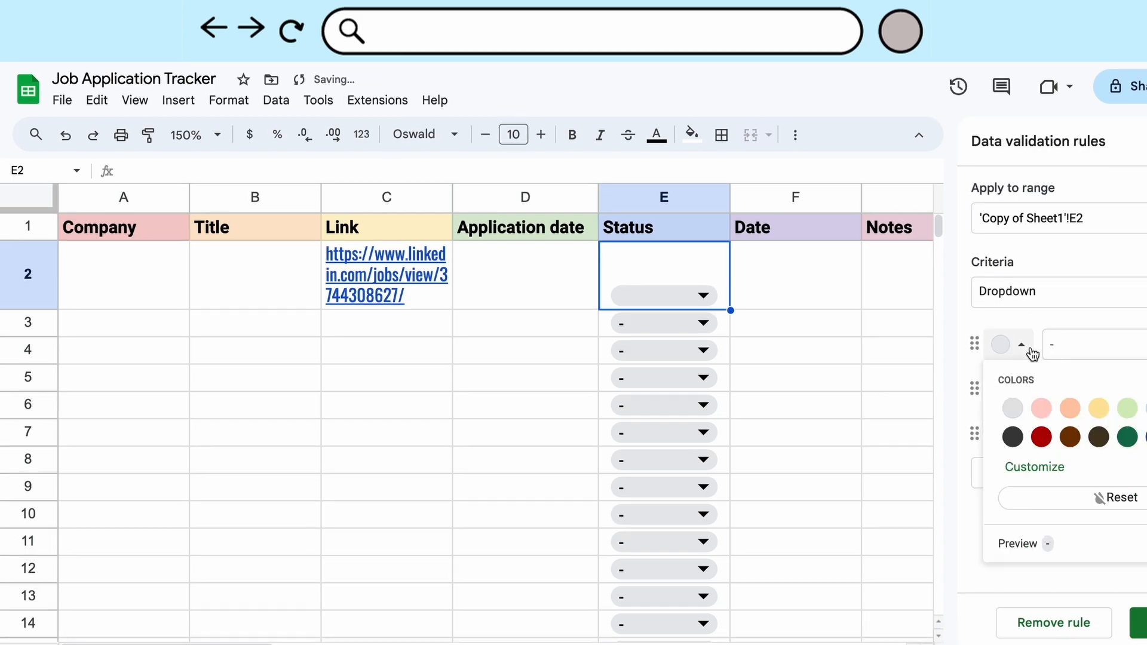
pyautogui.click(976, 389)
pyautogui.click(1002, 391)
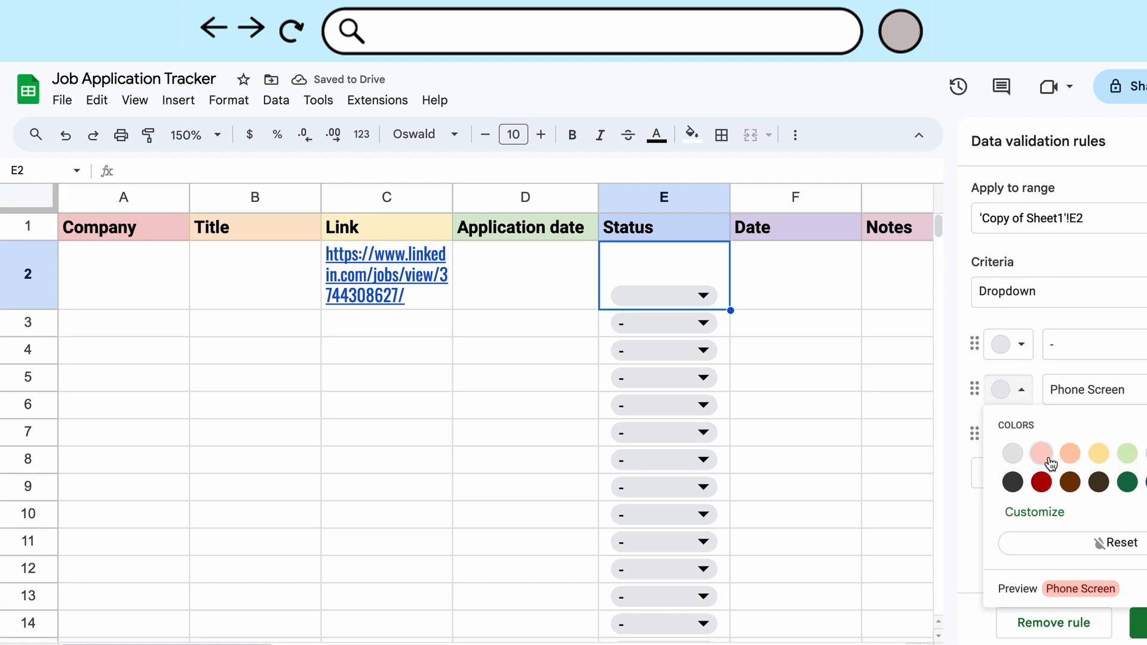
pyautogui.click(1098, 453)
pyautogui.click(1014, 435)
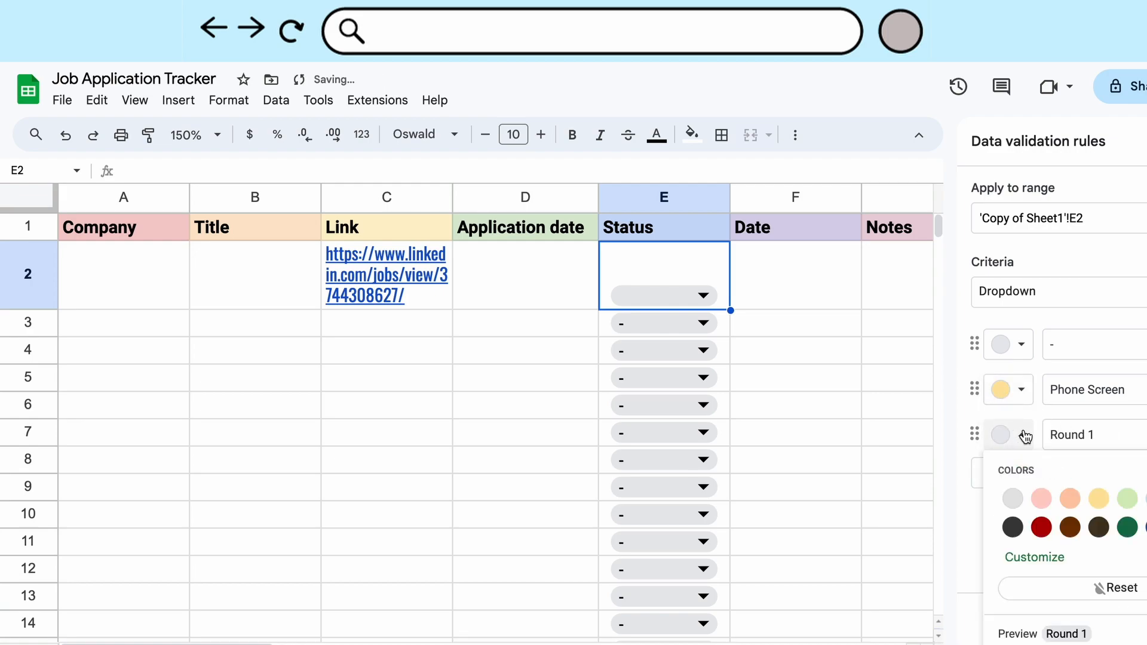
pyautogui.click(1128, 499)
# - Add a light blue "Round 2" option to the E2 dropdown and save the rule
pyautogui.click(1020, 478)
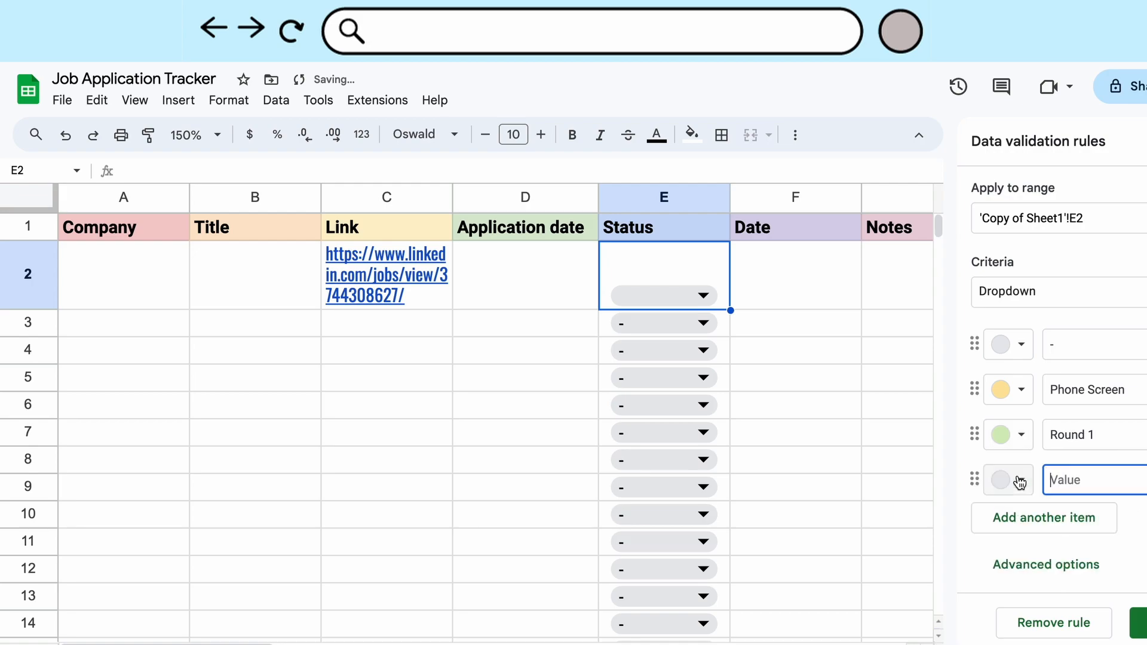
pyautogui.click(1020, 481)
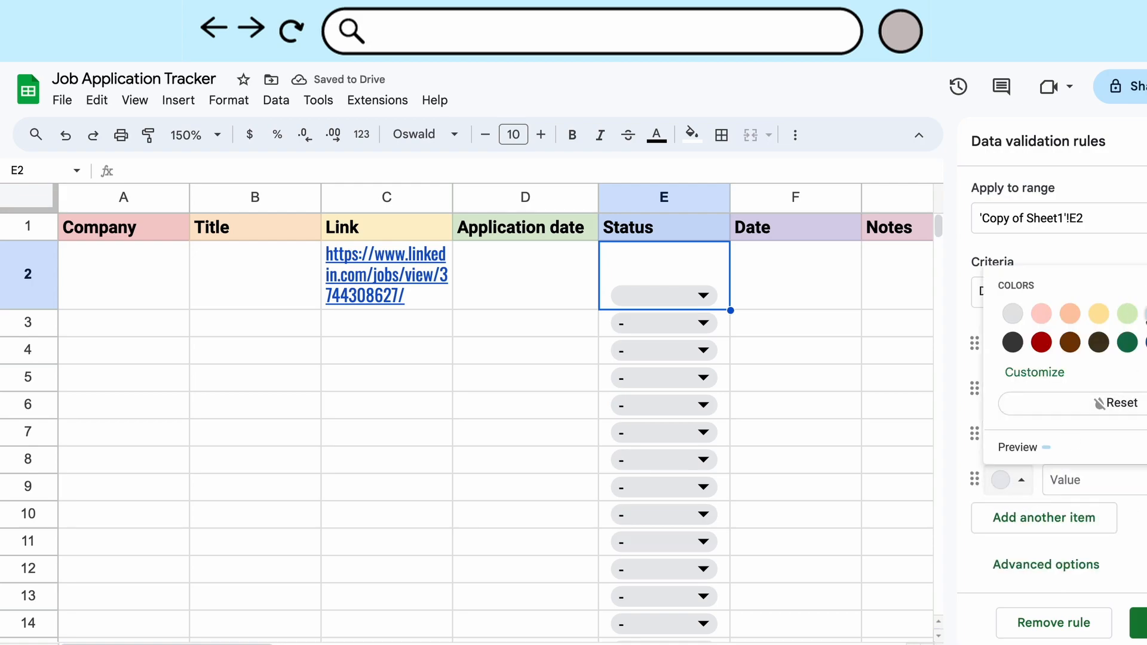
pyautogui.click(1144, 314)
pyautogui.click(1113, 468)
pyautogui.write('Rou')
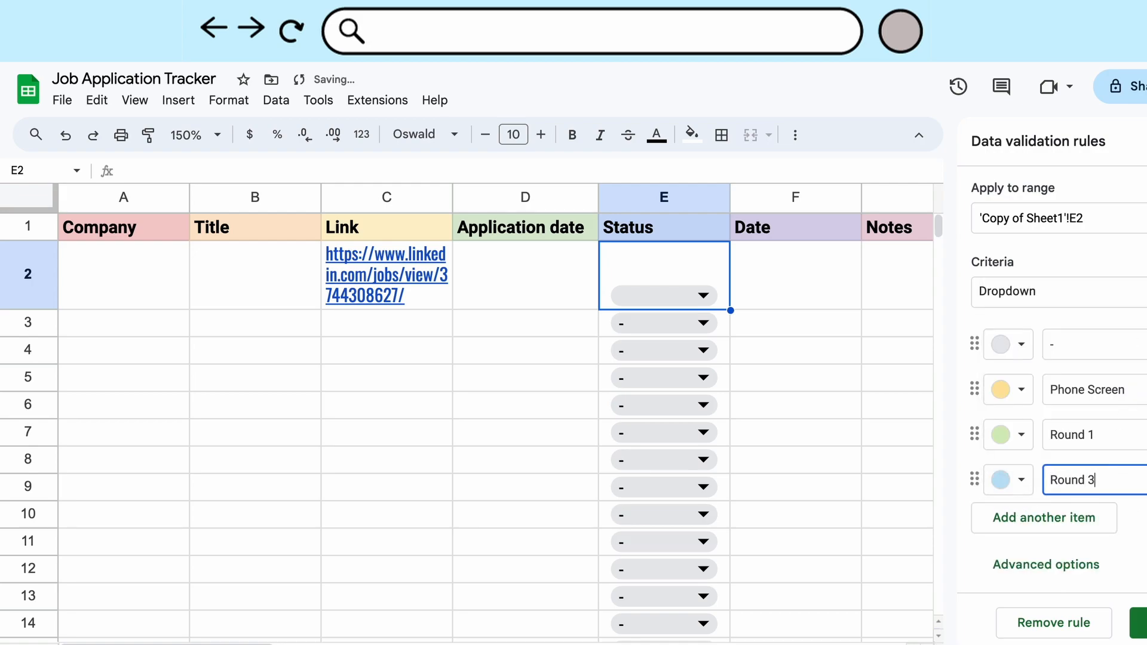
pyautogui.write('nd 2')
pyautogui.click(1138, 622)
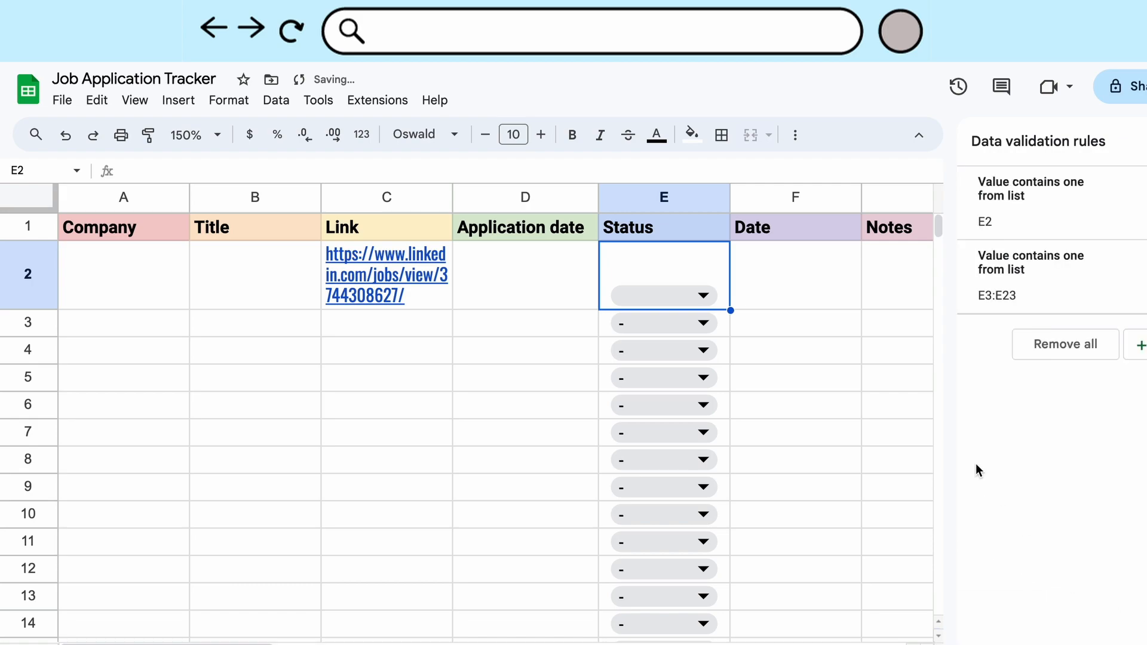
# - Set the status in E2 to Round 2 with the new dropdown
pyautogui.click(890, 389)
pyautogui.click(704, 295)
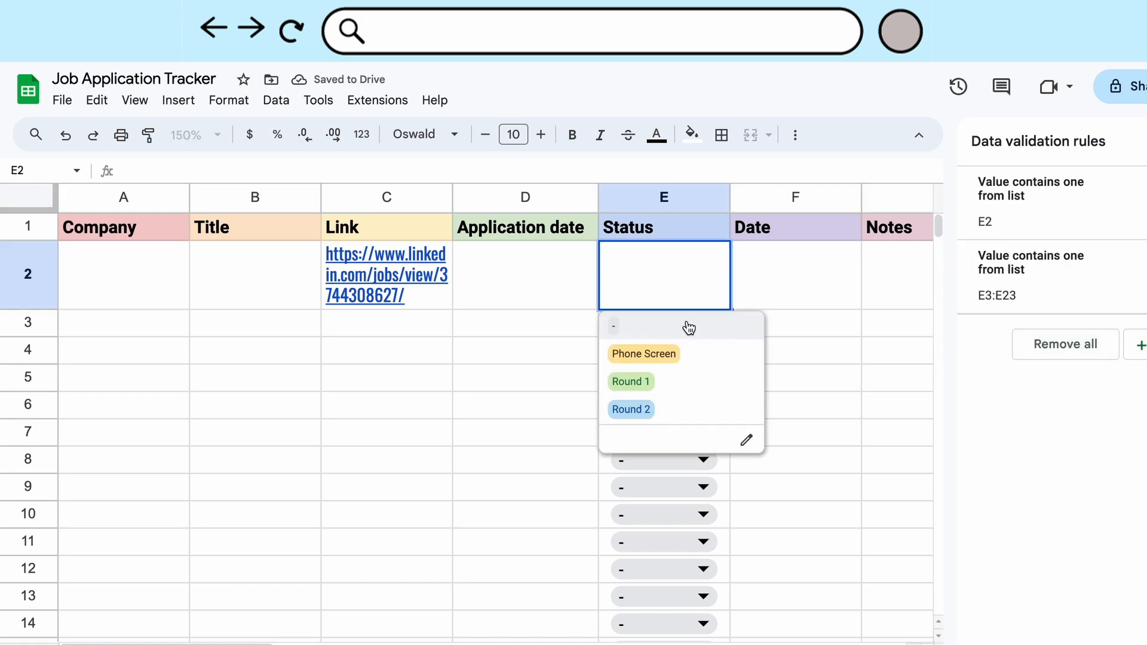
pyautogui.click(657, 408)
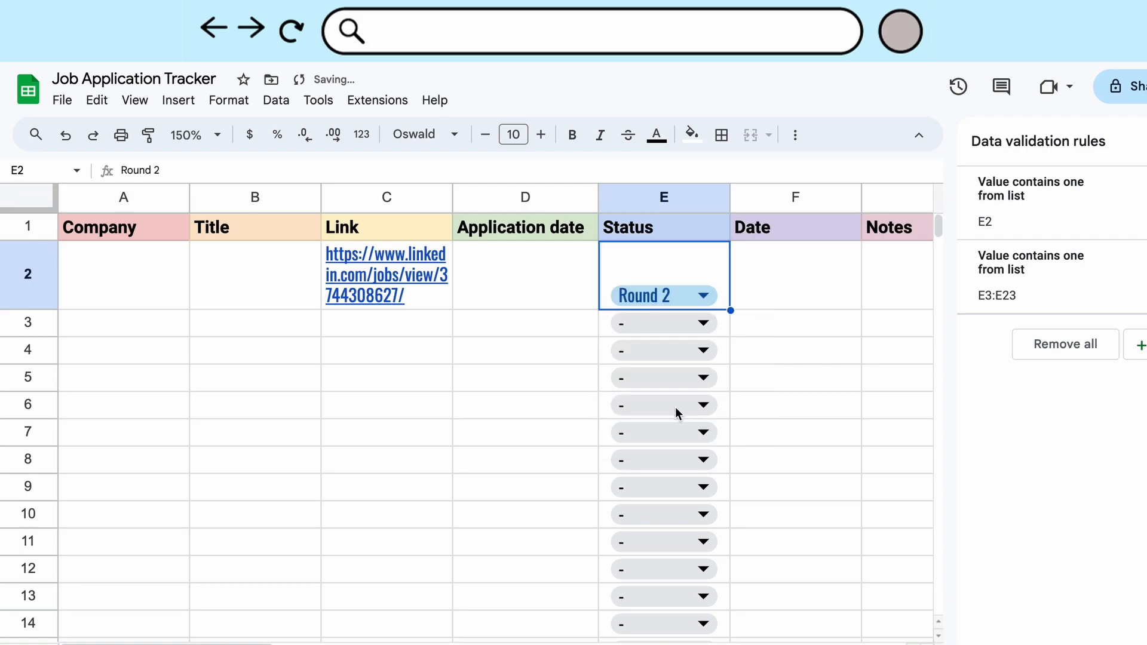
pyautogui.click(768, 263)
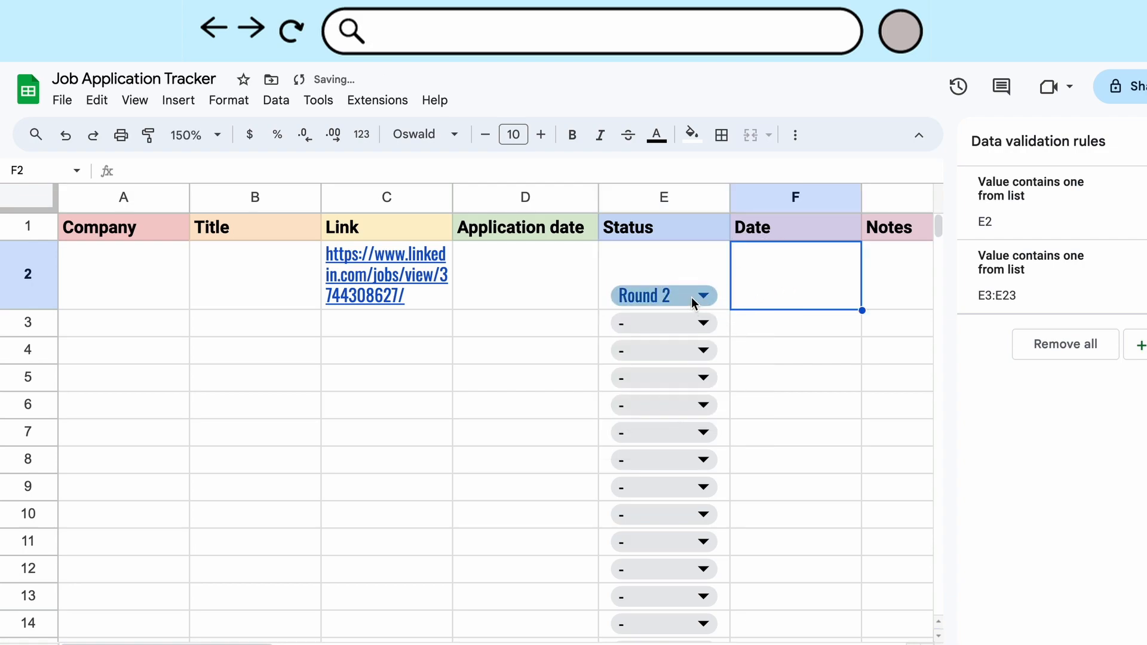
# - Switch the status in E2 to the Phone Screen option
pyautogui.click(701, 296)
pyautogui.click(667, 357)
pyautogui.click(790, 251)
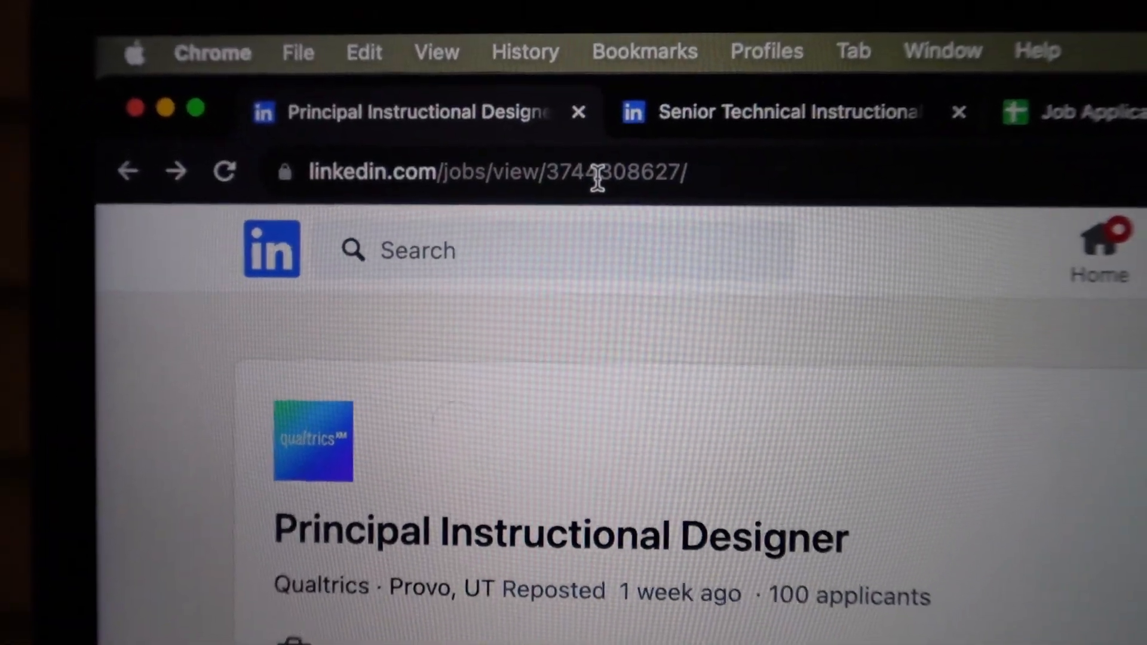
# - Switch to LinkedIn and compare the job IDs in the URLs of the Principal and Senior Technical Instructional Designer postings
pyautogui.doubleClick(578, 161)
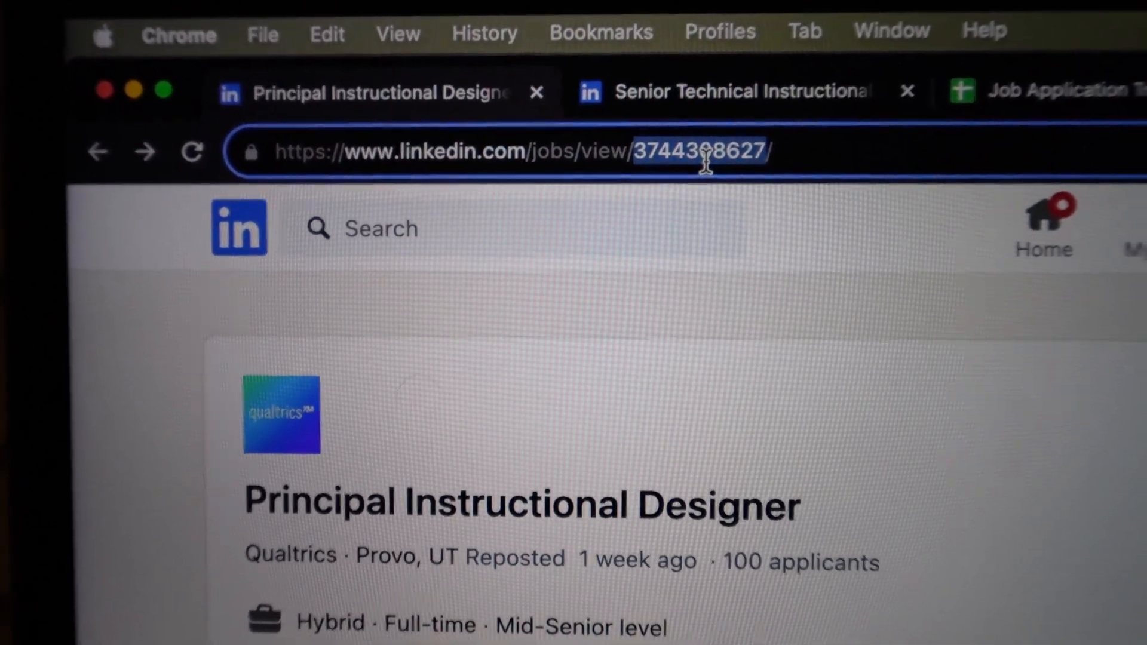
pyautogui.click(717, 91)
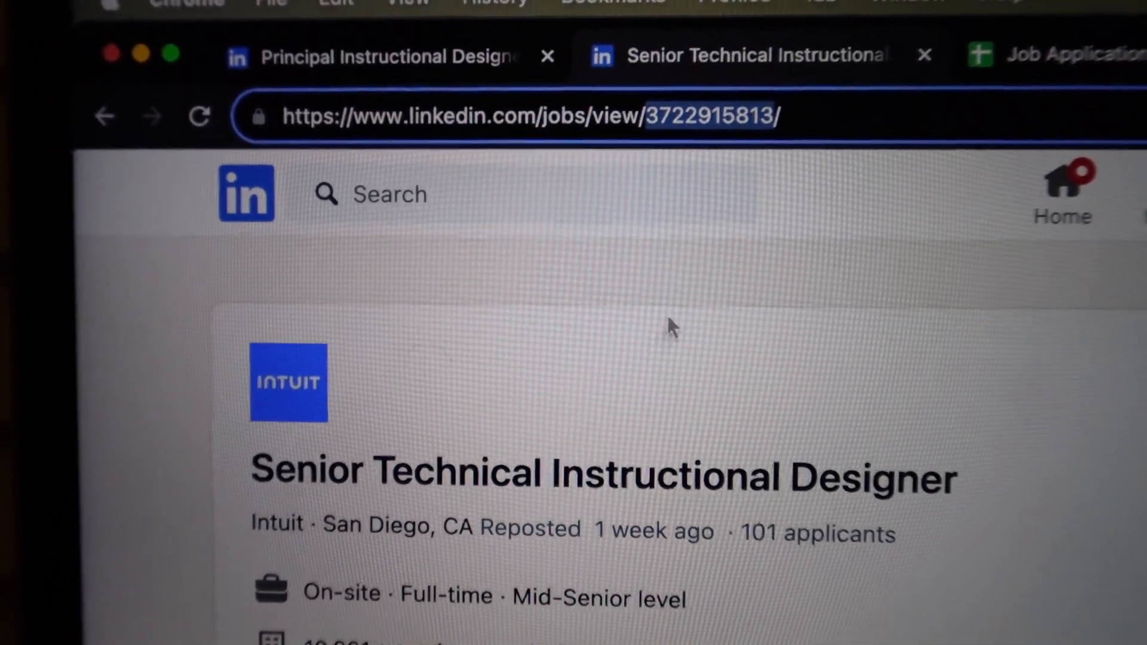
pyautogui.doubleClick(713, 116)
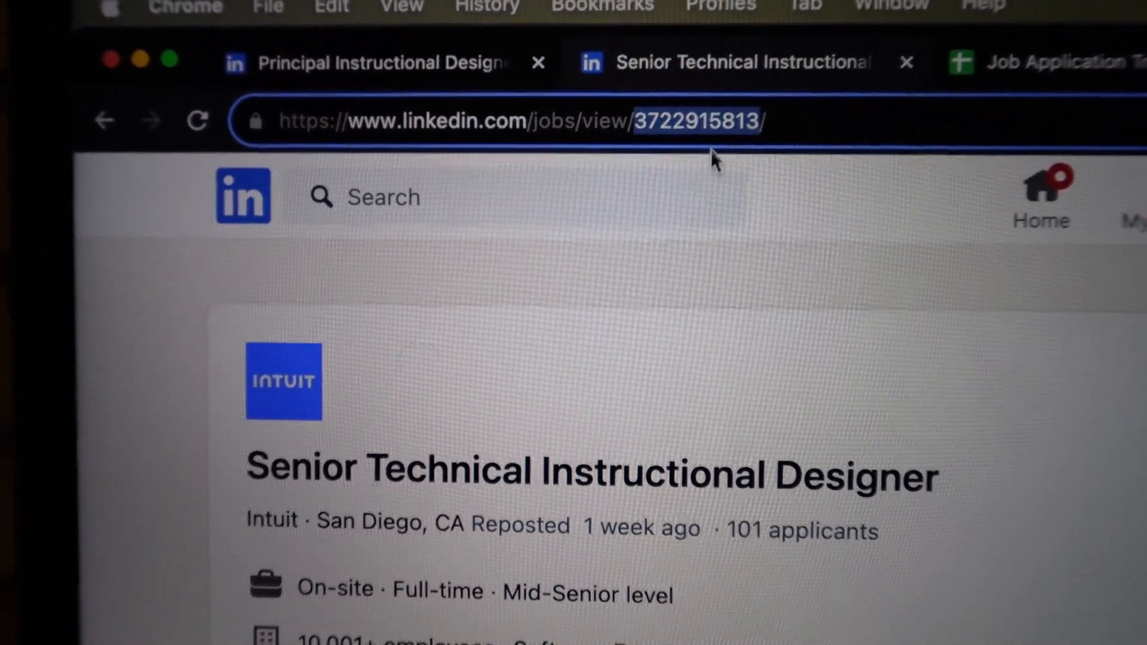
pyautogui.click(461, 64)
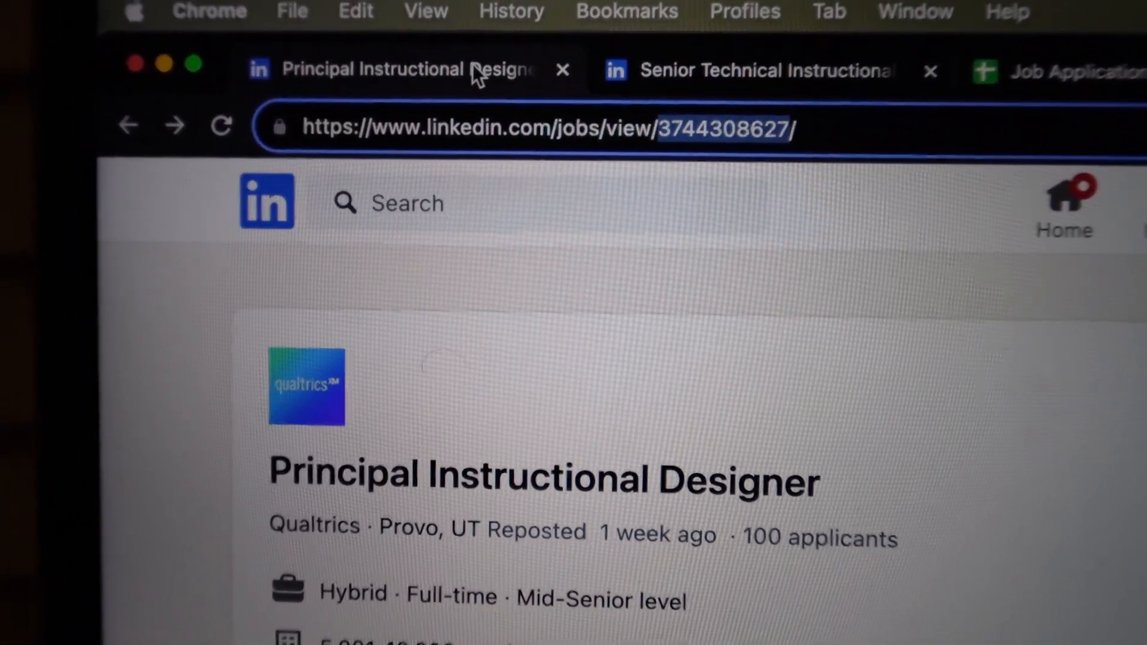
pyautogui.click(736, 77)
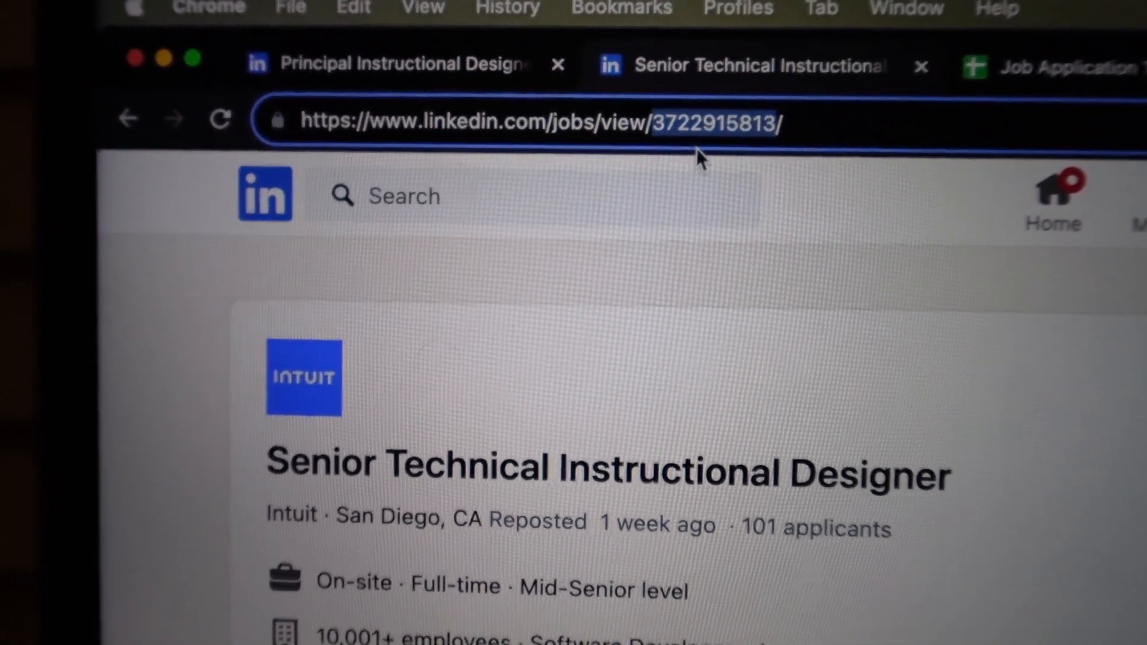
pyautogui.doubleClick(702, 126)
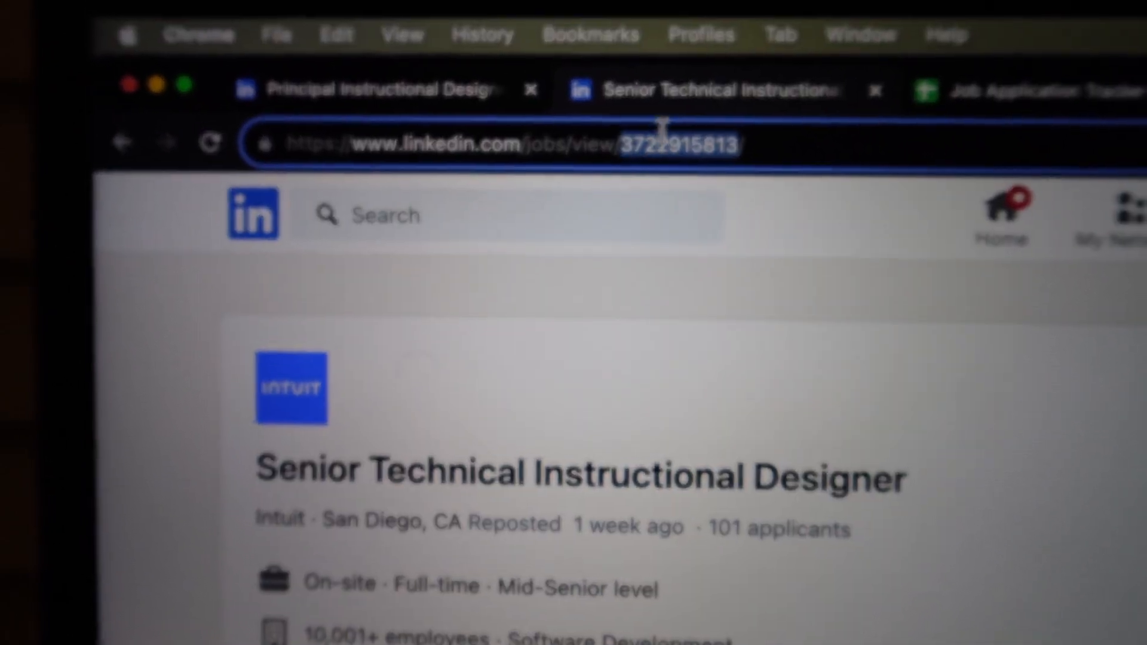